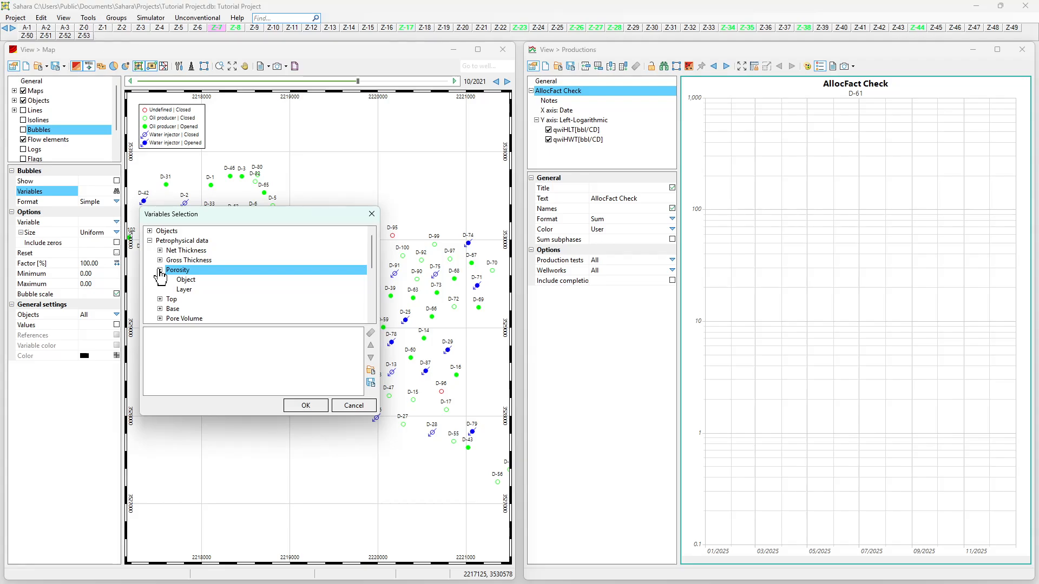
Step: Add the layer-level porosity from the petrophysical data as the map's bubble variable
double_click(192, 291)
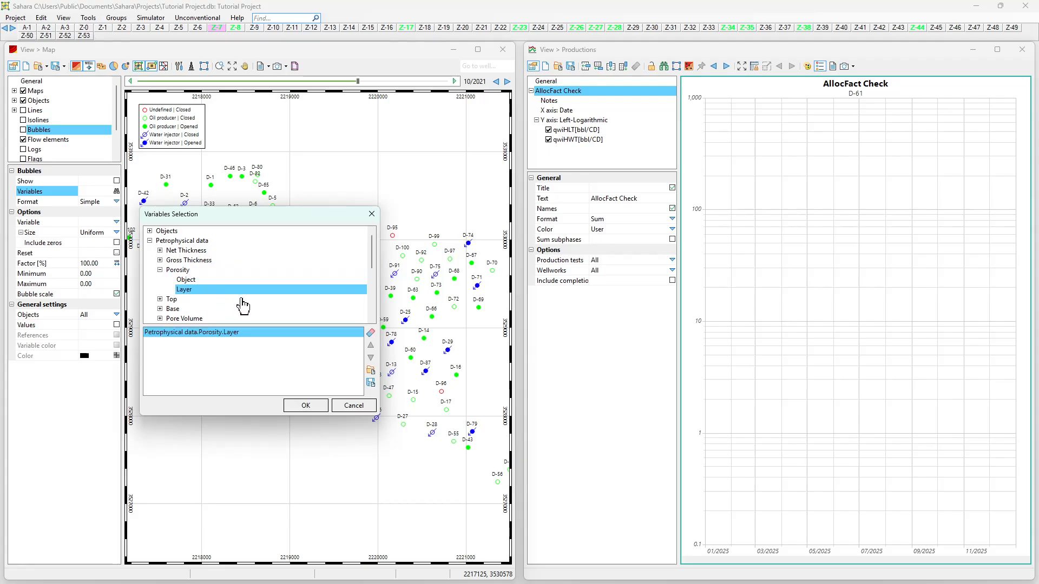
click(304, 406)
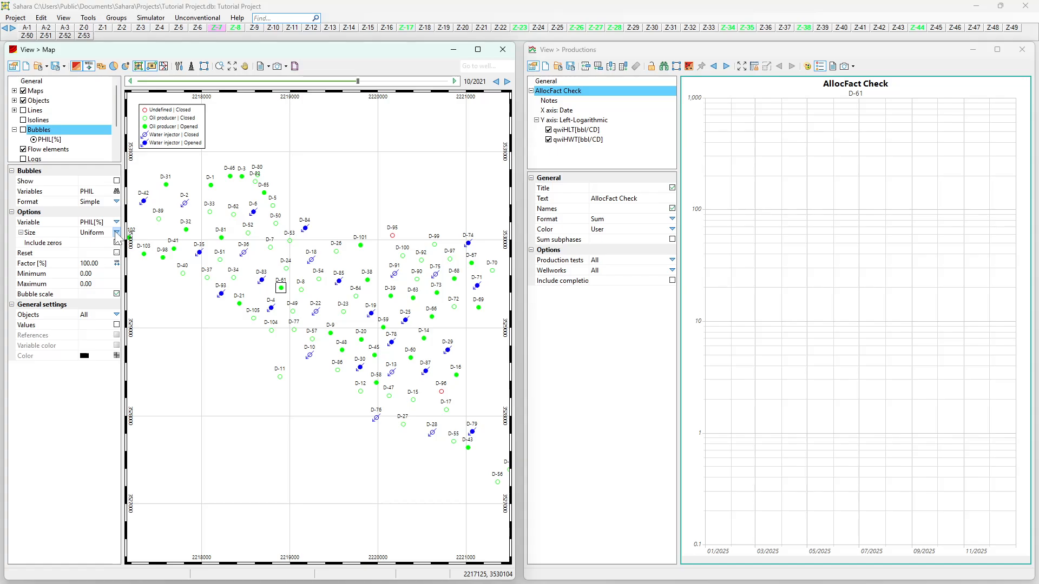
Step: Set the PHIL bubbles to a manual scale of 100:1 and show the bubbles on the map
click(48, 140)
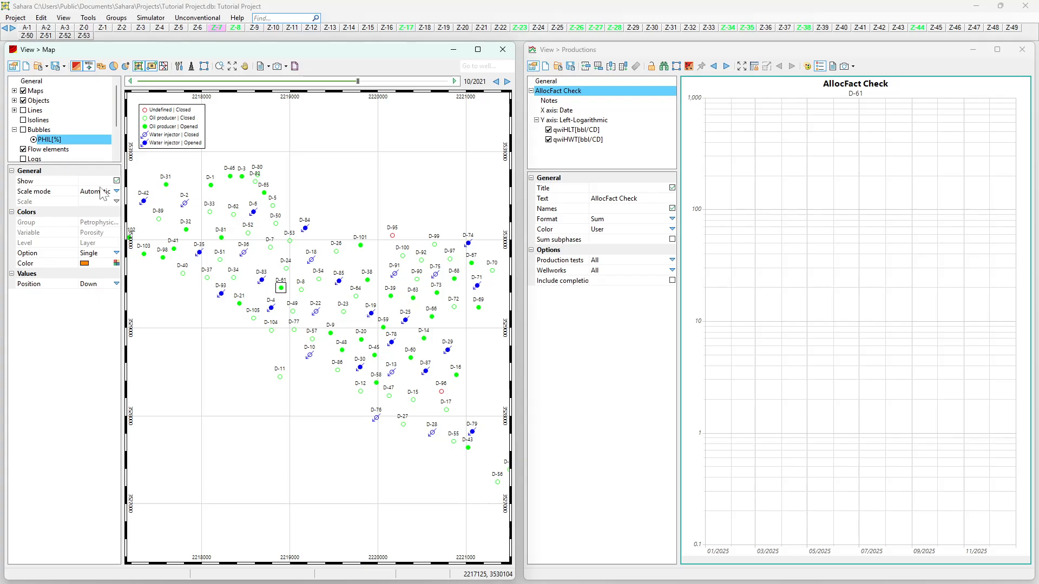
click(117, 192)
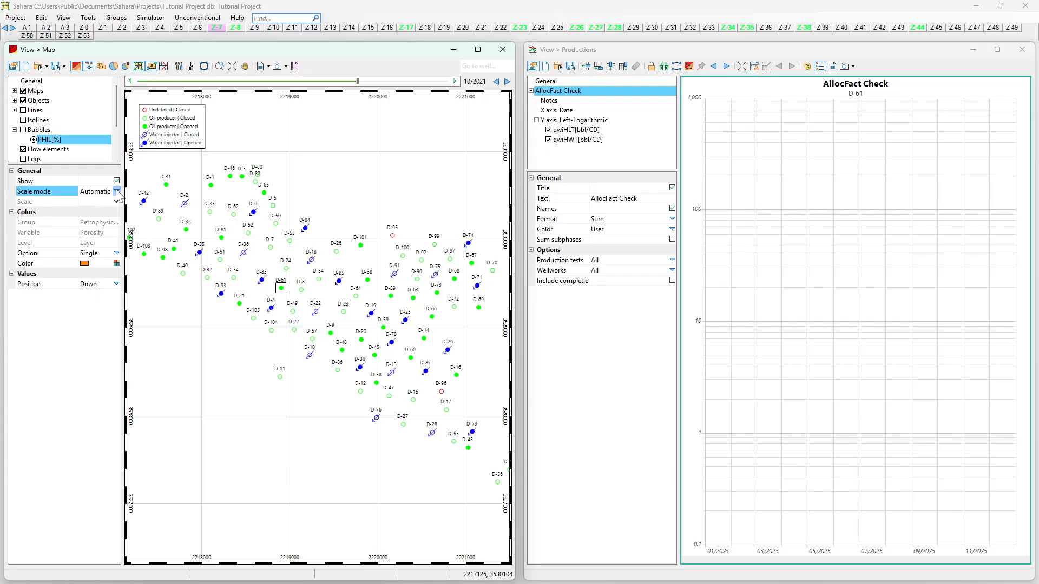
click(100, 212)
click(116, 201)
click(117, 201)
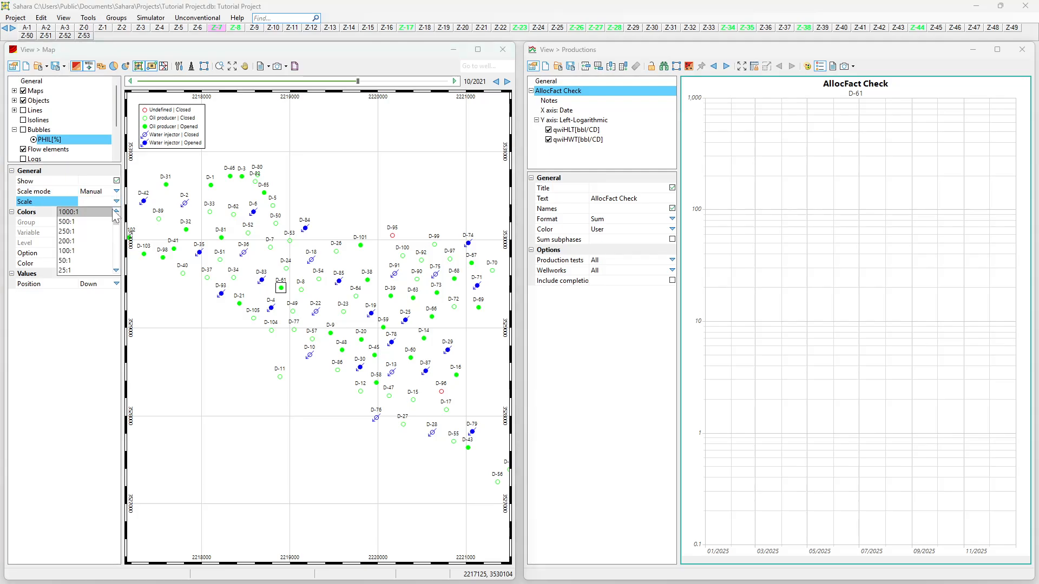
click(90, 251)
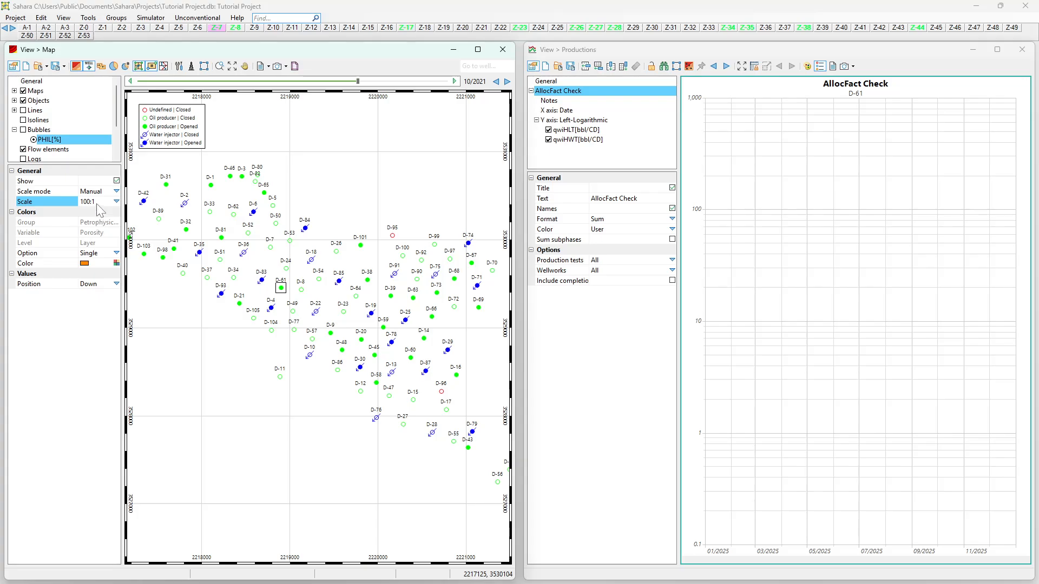
click(24, 130)
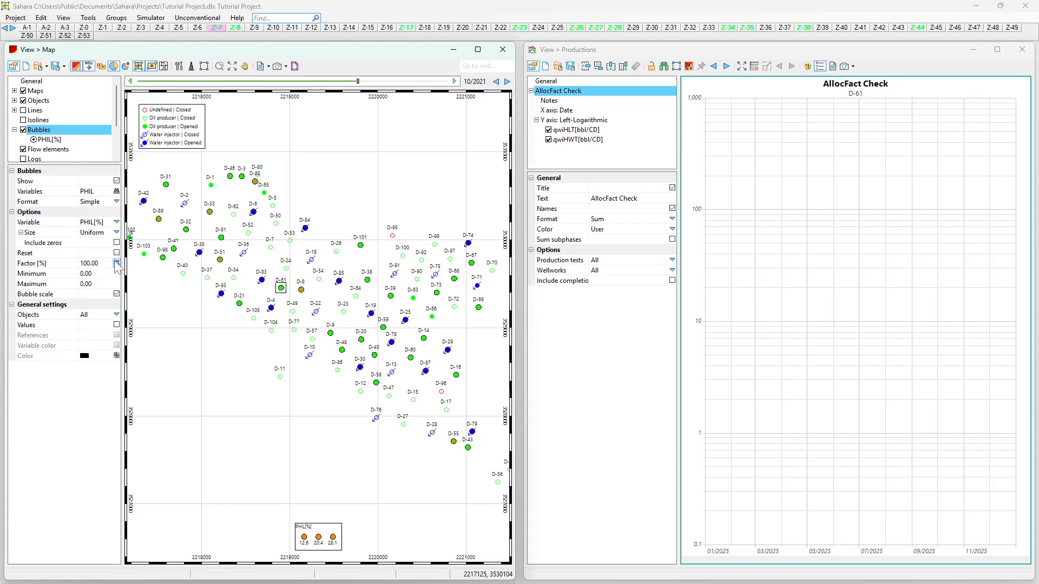
Step: Set the color option of the PHIL bubbles to Gamma
click(50, 140)
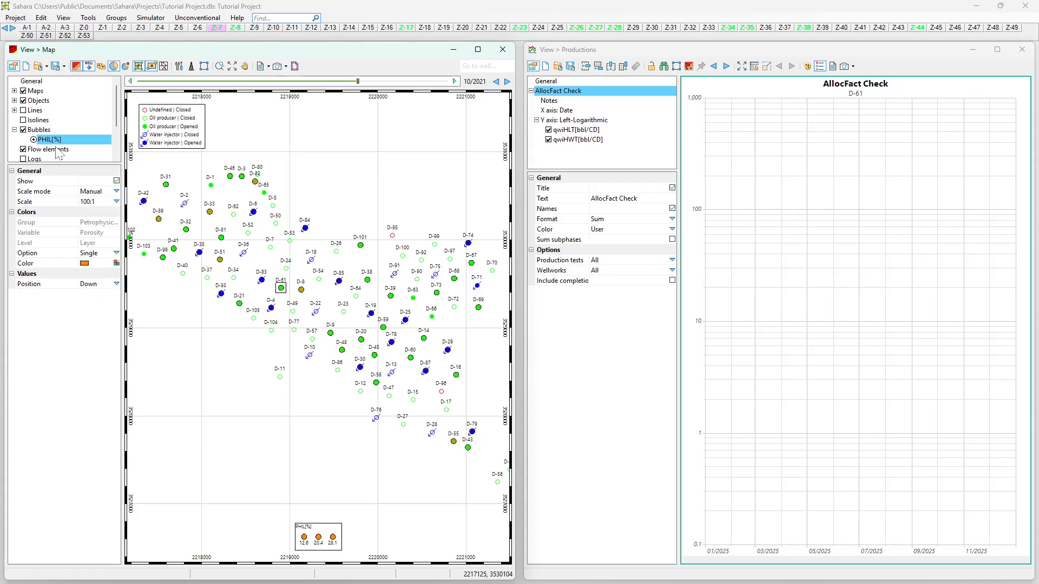
click(116, 263)
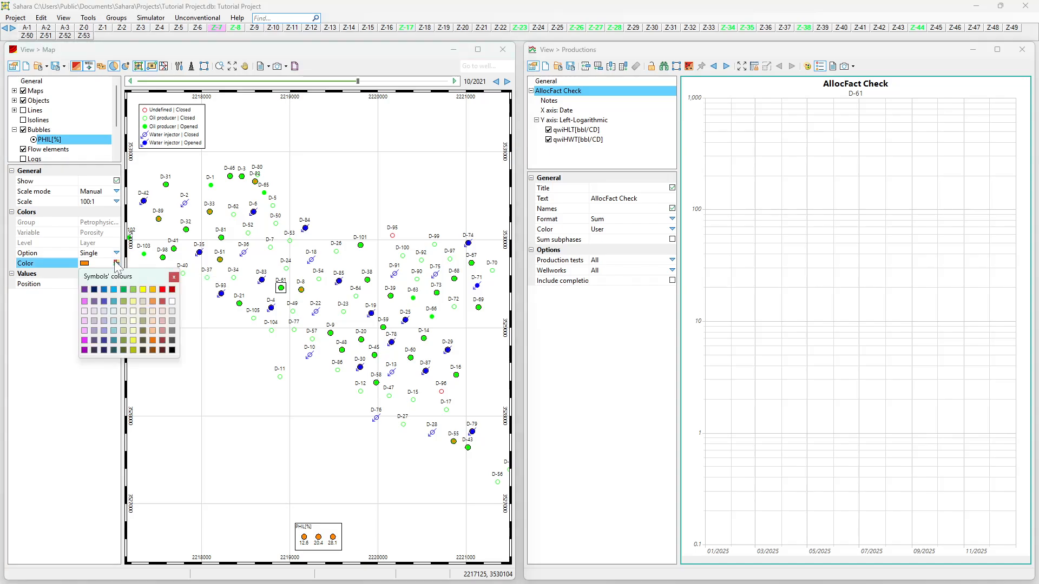
click(174, 277)
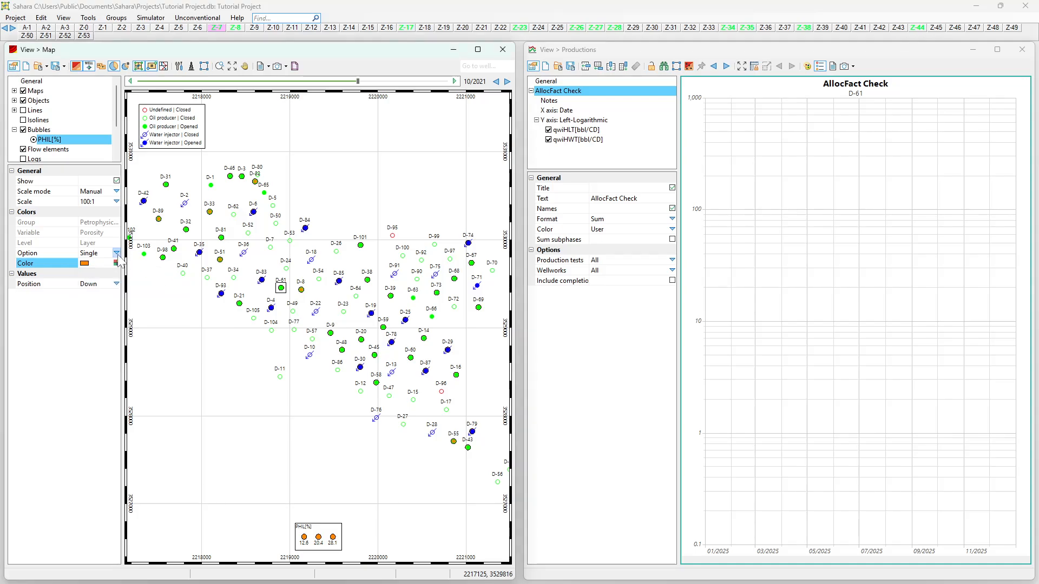
click(116, 253)
click(114, 272)
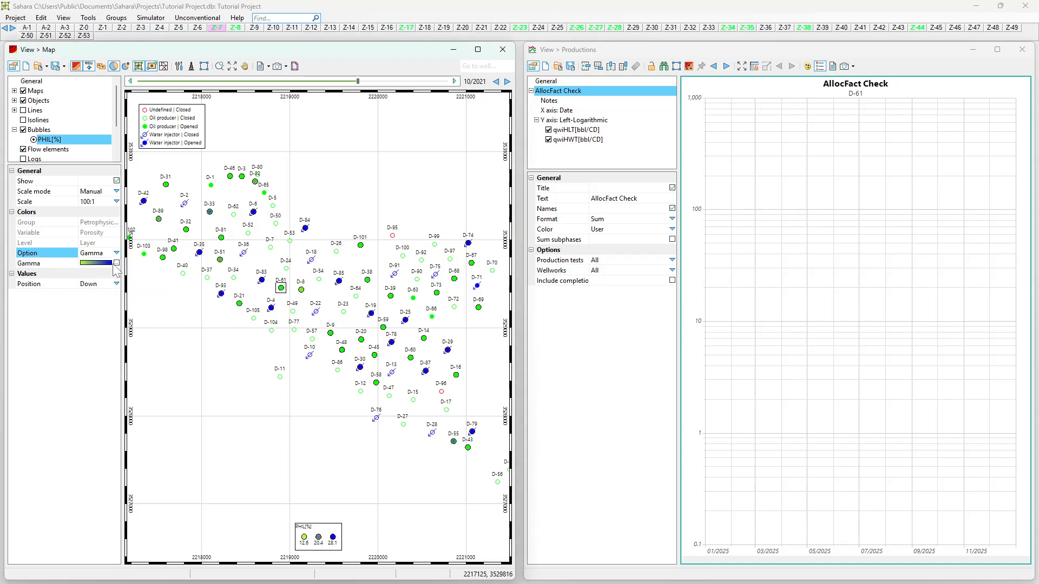
Step: Switch the gamma palette of the PHIL bubbles to a manual scale and set the lower marker to 5%
click(117, 263)
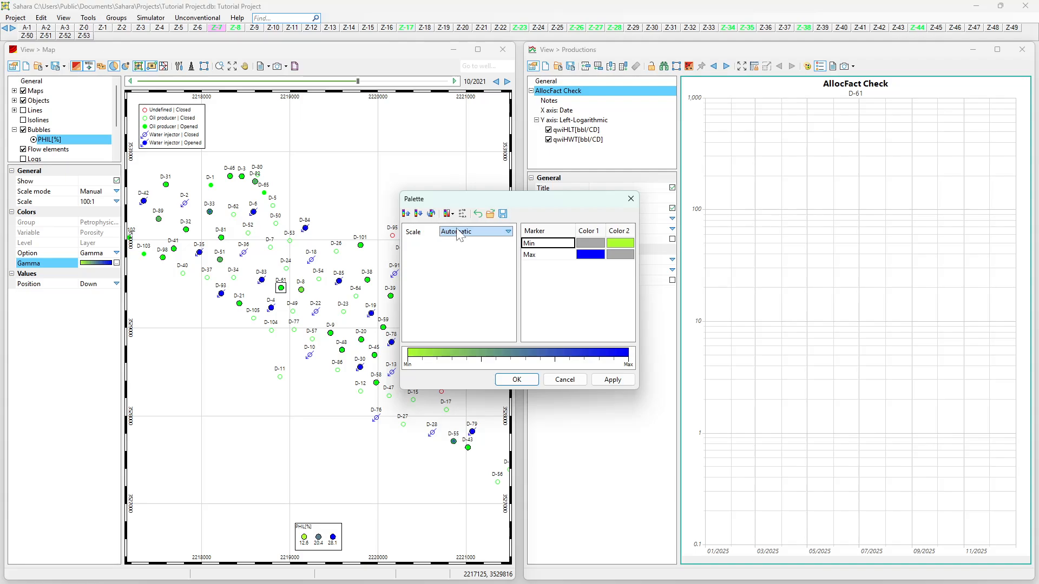
click(485, 234)
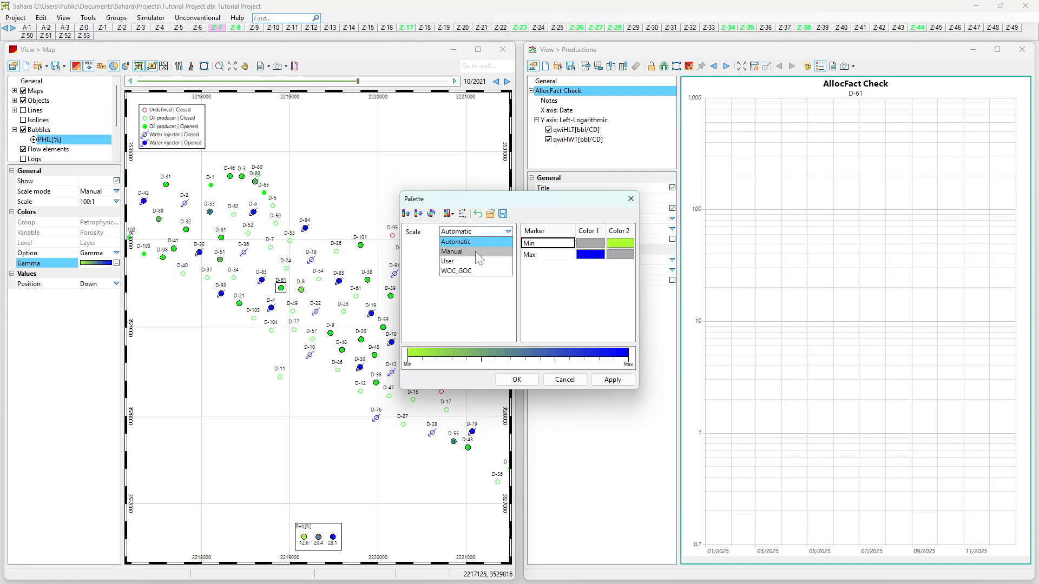
click(468, 252)
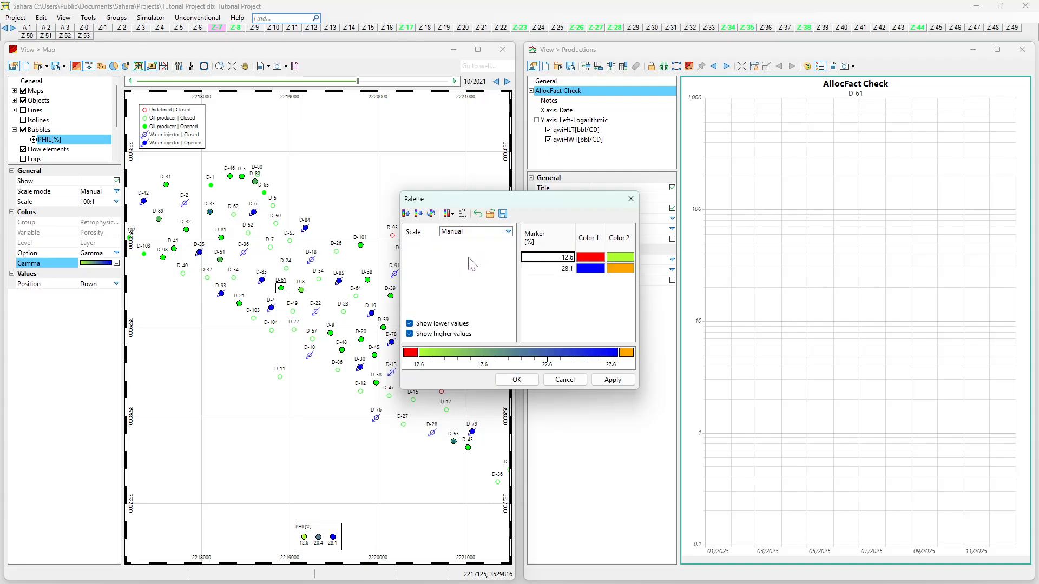
double_click(553, 260)
text(5)
Step: Set the 5% marker's Color 1 to yellow and its Color 2 to light green
click(599, 264)
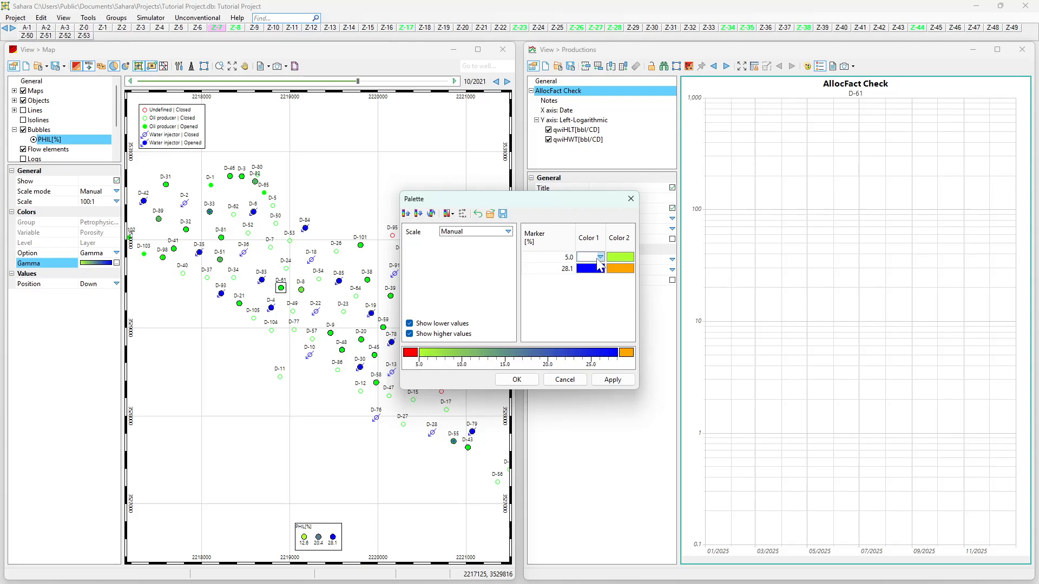
click(600, 258)
click(604, 307)
click(623, 258)
click(629, 257)
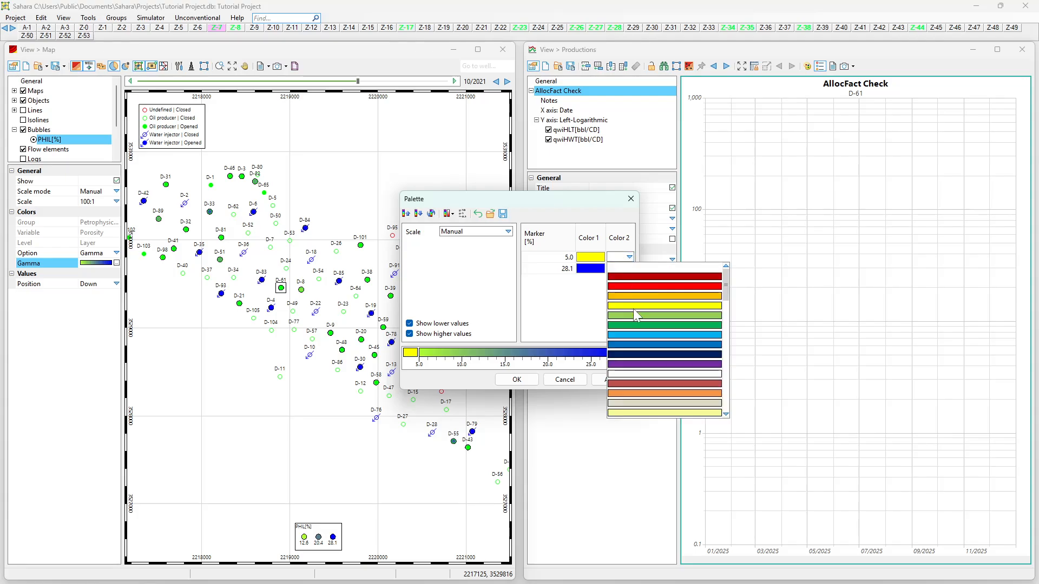
click(632, 316)
Step: Set the palette's upper marker to 40% and its Color 1 to light green
click(568, 272)
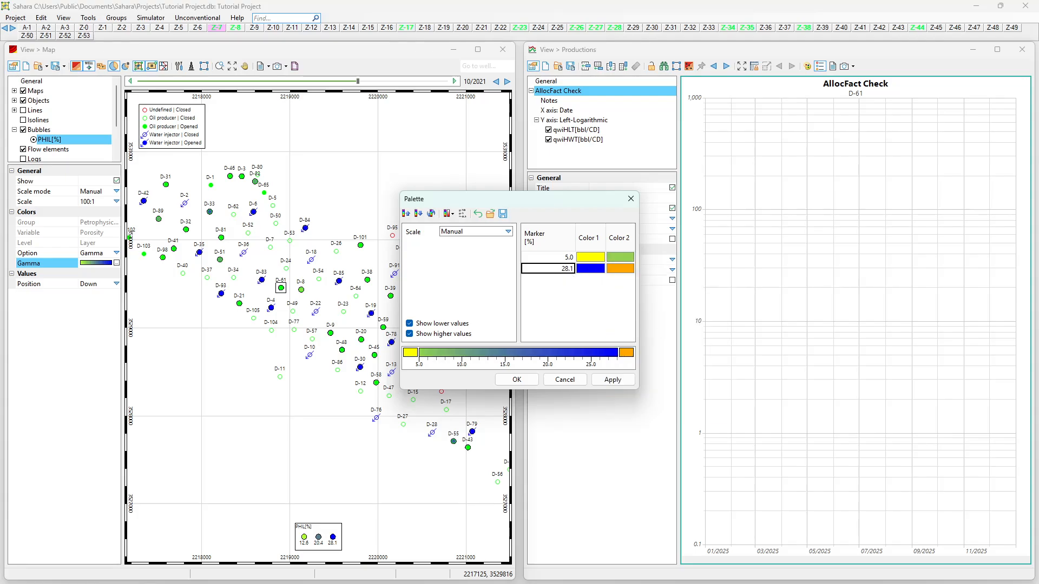
click(567, 269)
text(40)
key(Return)
click(590, 269)
click(590, 269)
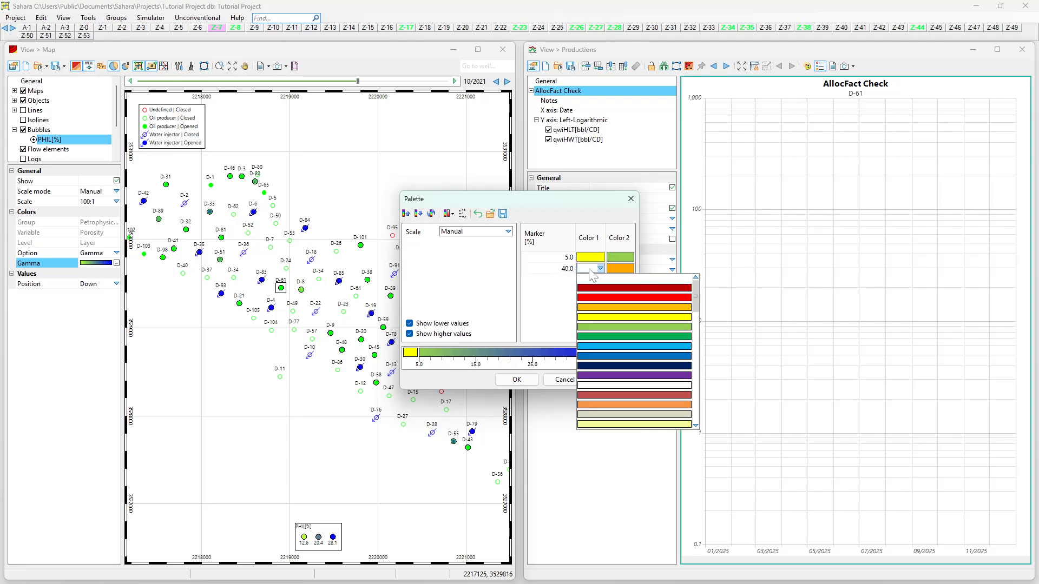
click(617, 327)
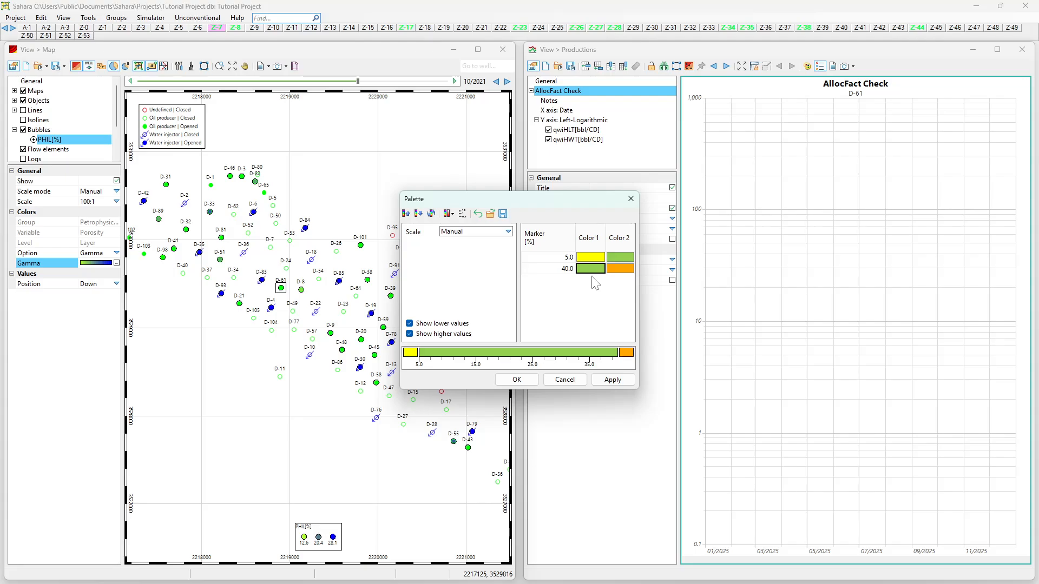
Step: Set the 40% marker's Color 2 to red and apply the palette to the bubbles
click(618, 269)
click(618, 269)
click(629, 307)
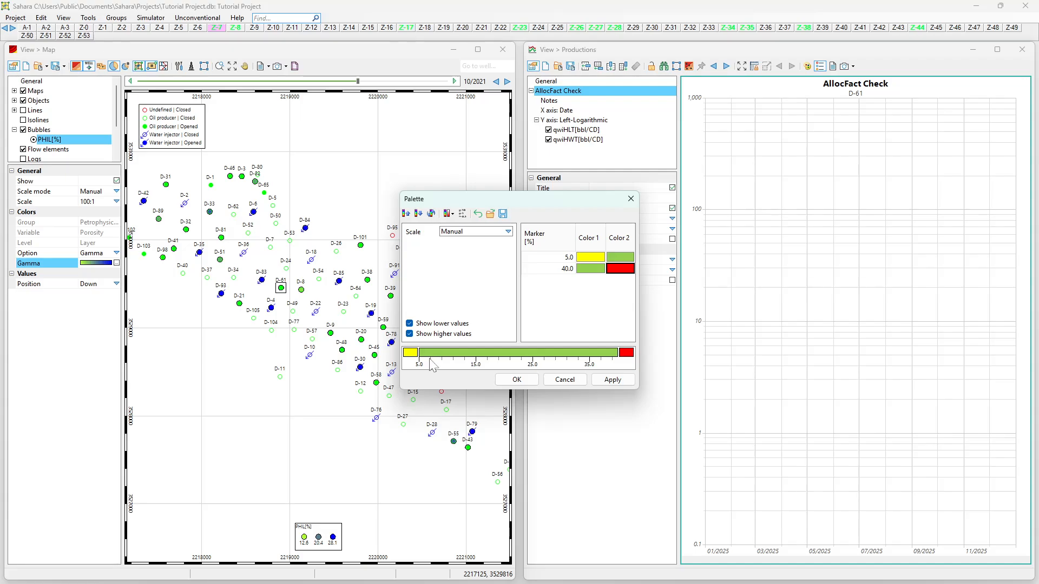
click(617, 378)
click(499, 379)
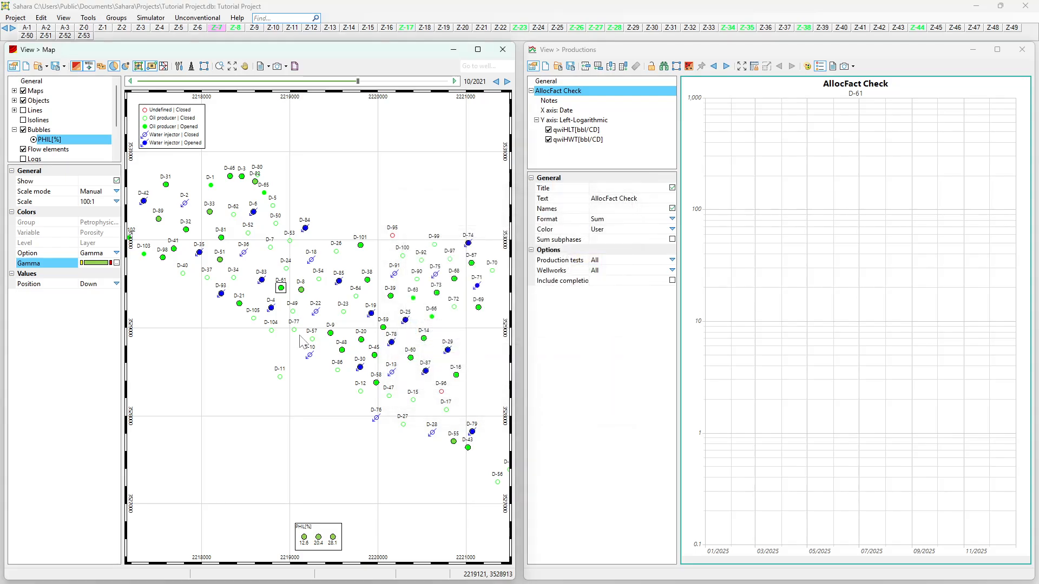
Step: Enlarge the PHIL bubbles by setting their scale to 200:1
click(116, 202)
click(89, 228)
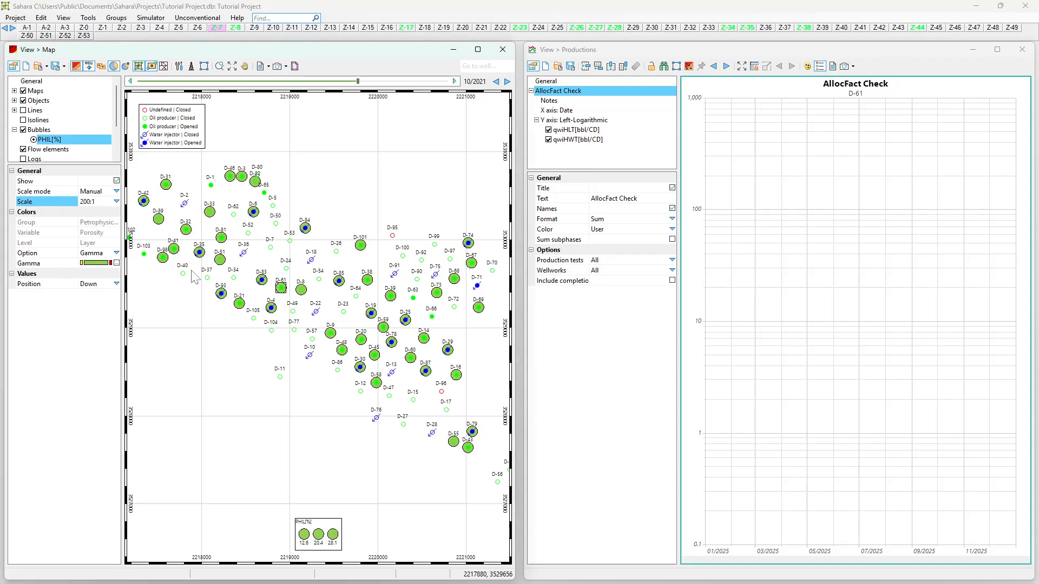
scroll(242, 274, down, 2)
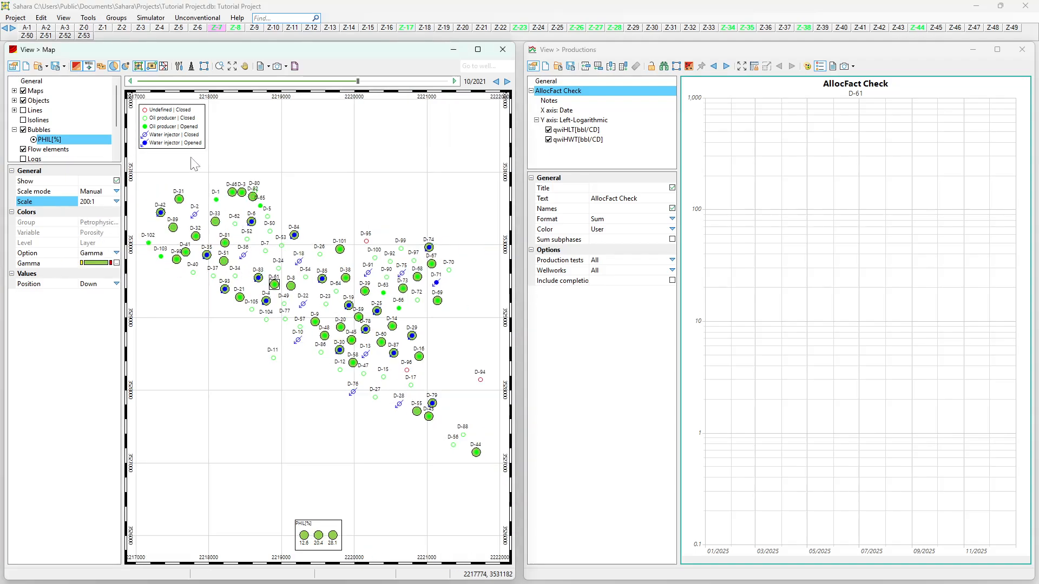
Step: Review the PHIL porosity bubbles on the map for the layers from A-1 through Z-6
click(28, 28)
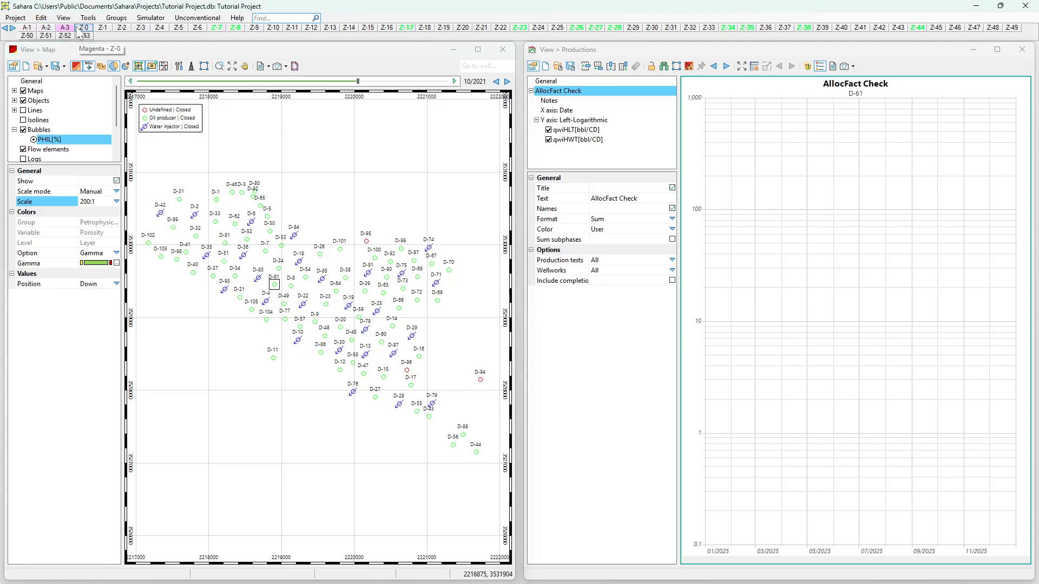
click(102, 28)
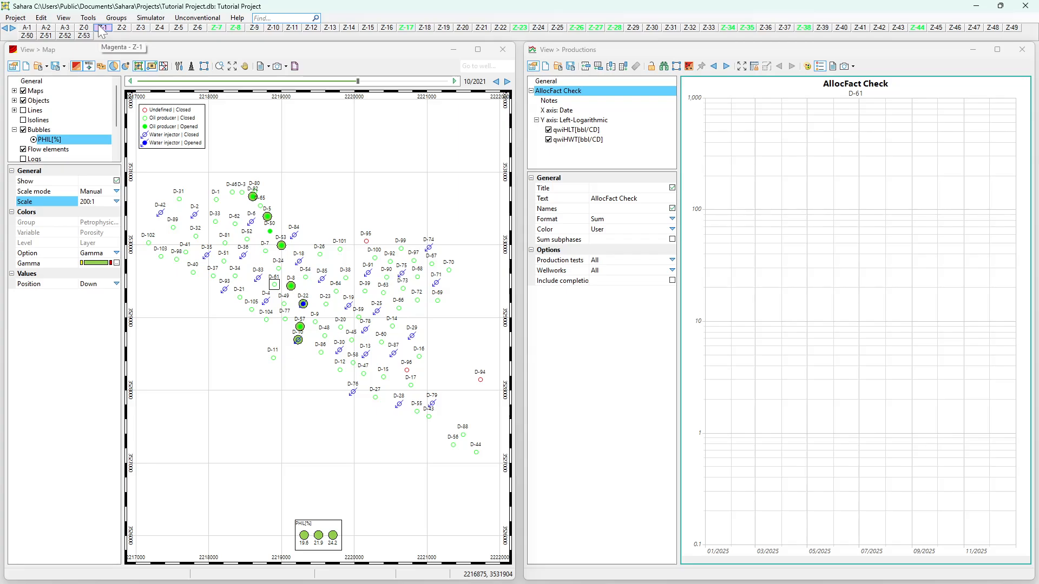
scroll(308, 239, down, 2)
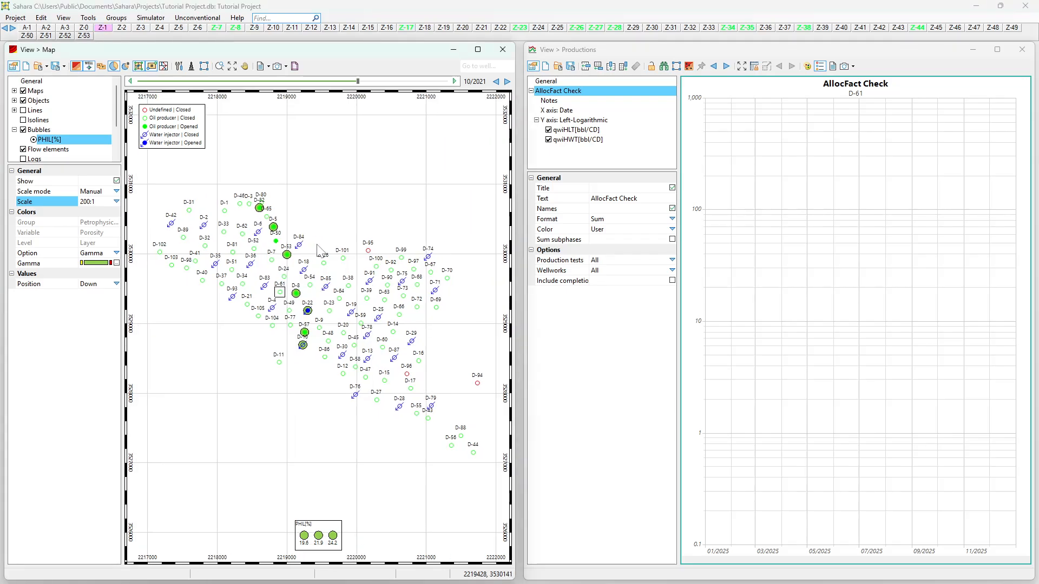
click(123, 28)
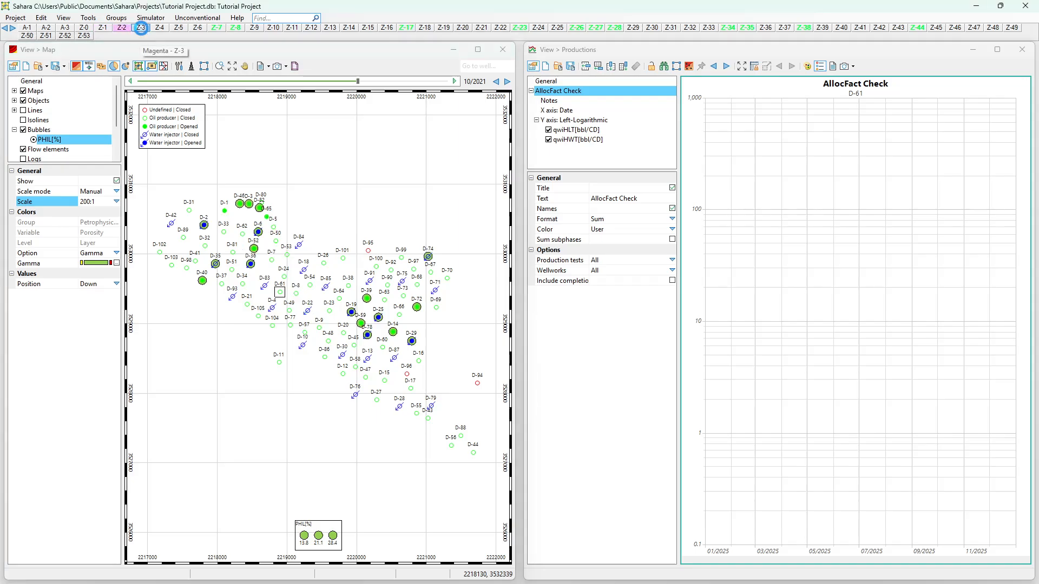
click(141, 30)
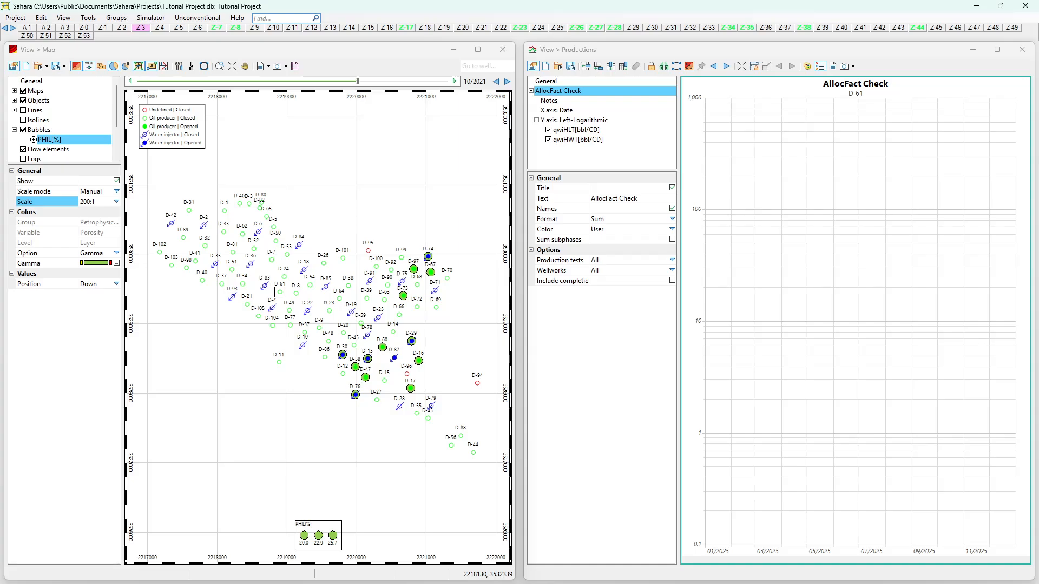
click(166, 30)
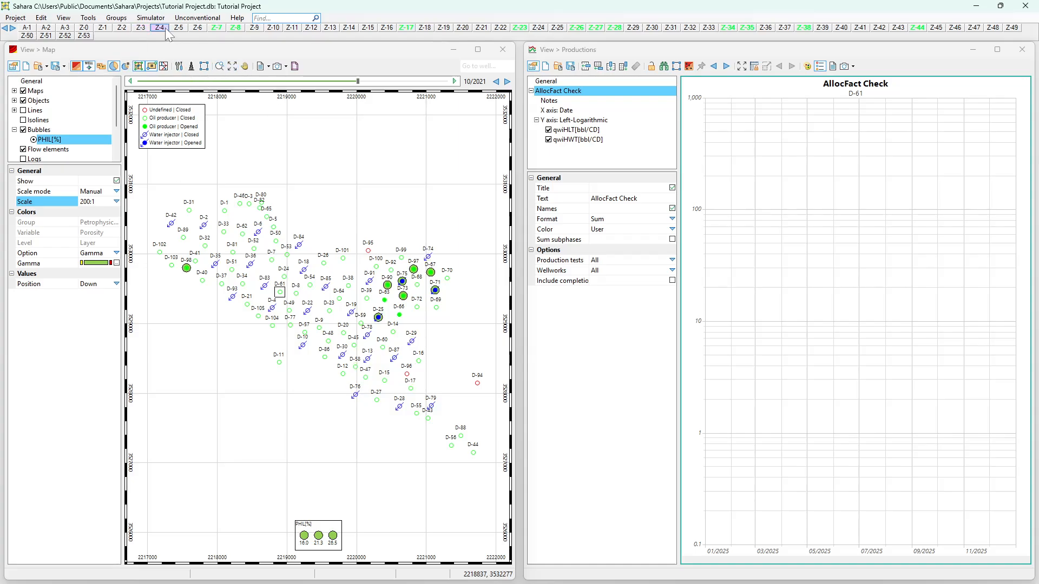
click(179, 30)
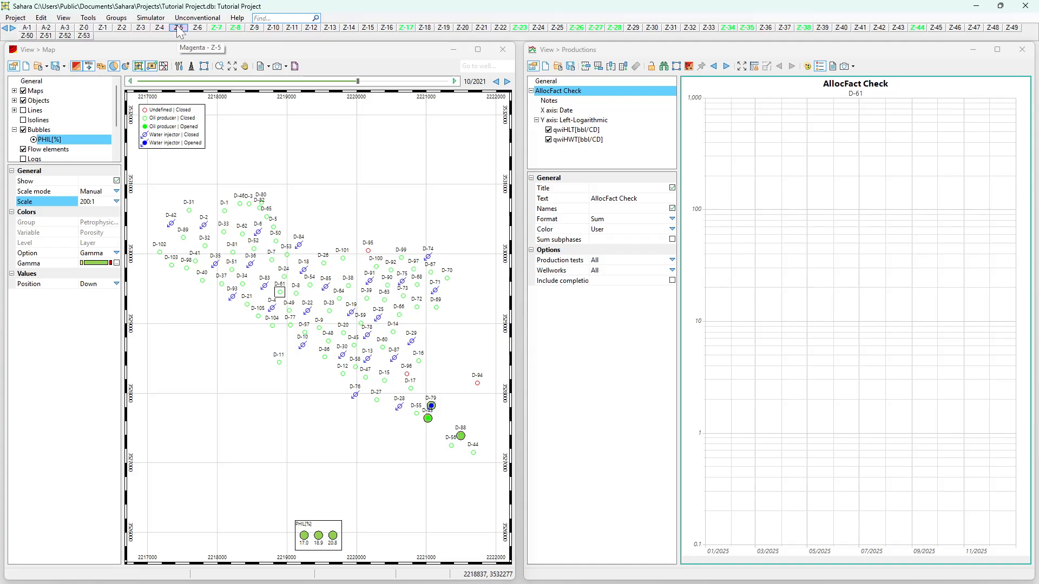
click(198, 29)
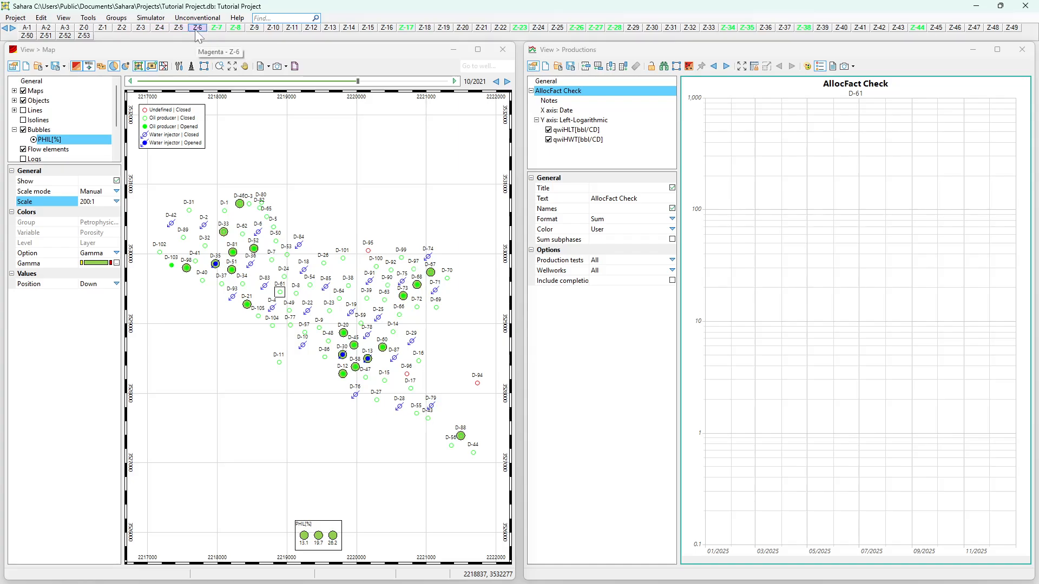
Step: Review the PHIL porosity bubbles on the map layer by layer from Z-7 through Z-15
click(217, 29)
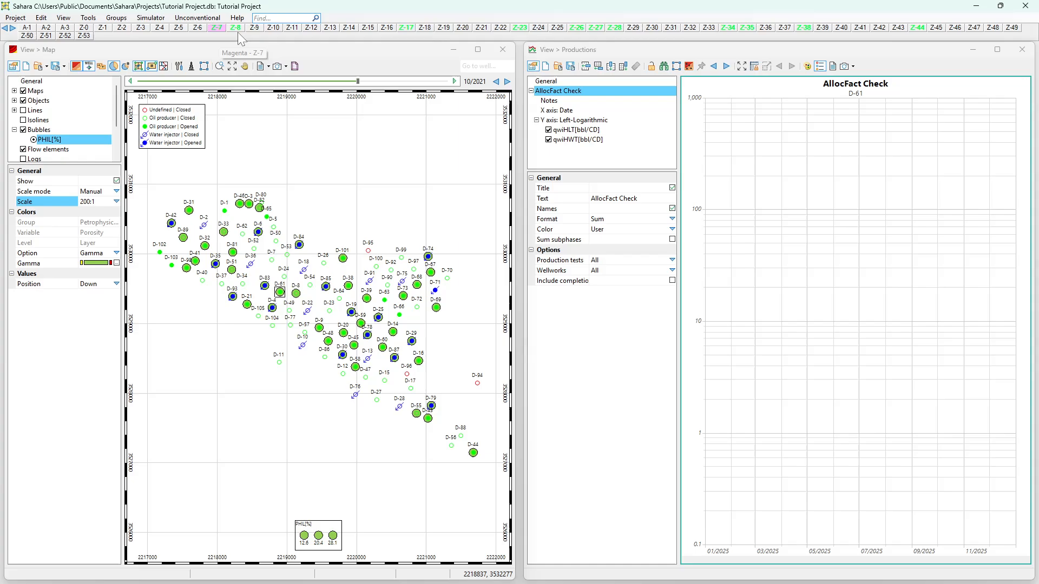
click(236, 28)
click(253, 28)
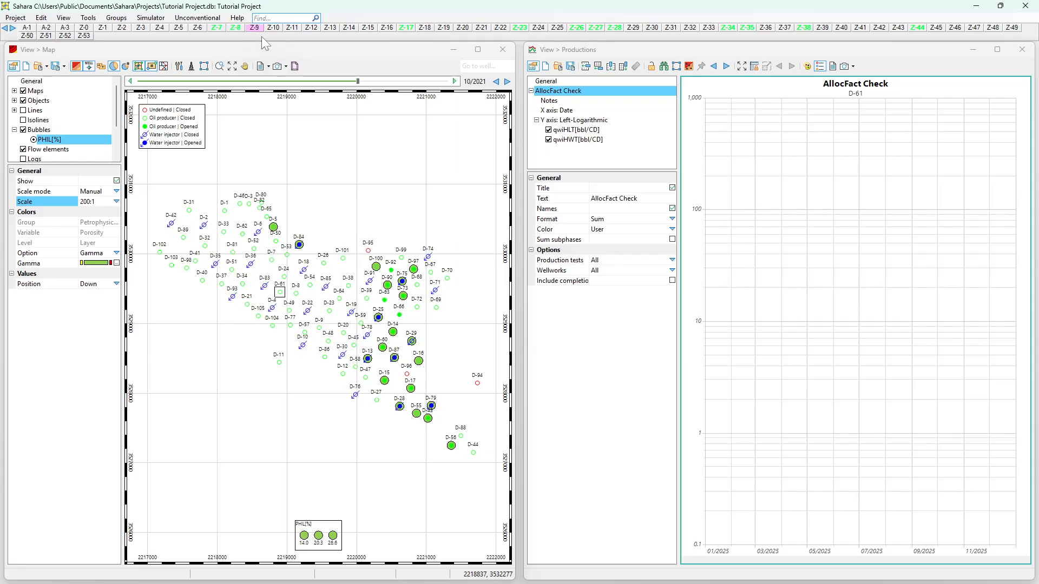
click(275, 28)
click(292, 27)
click(311, 27)
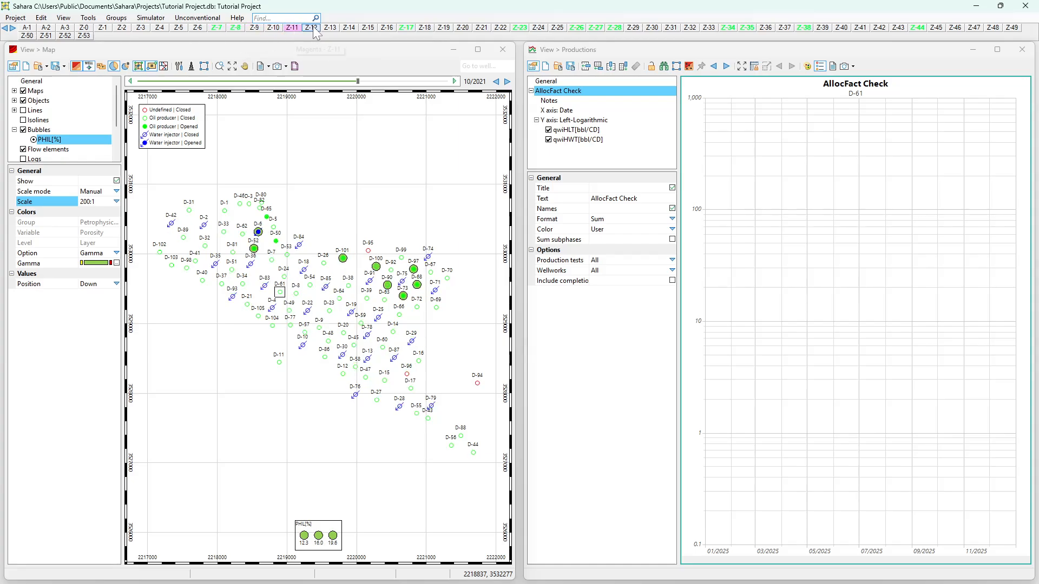
click(330, 27)
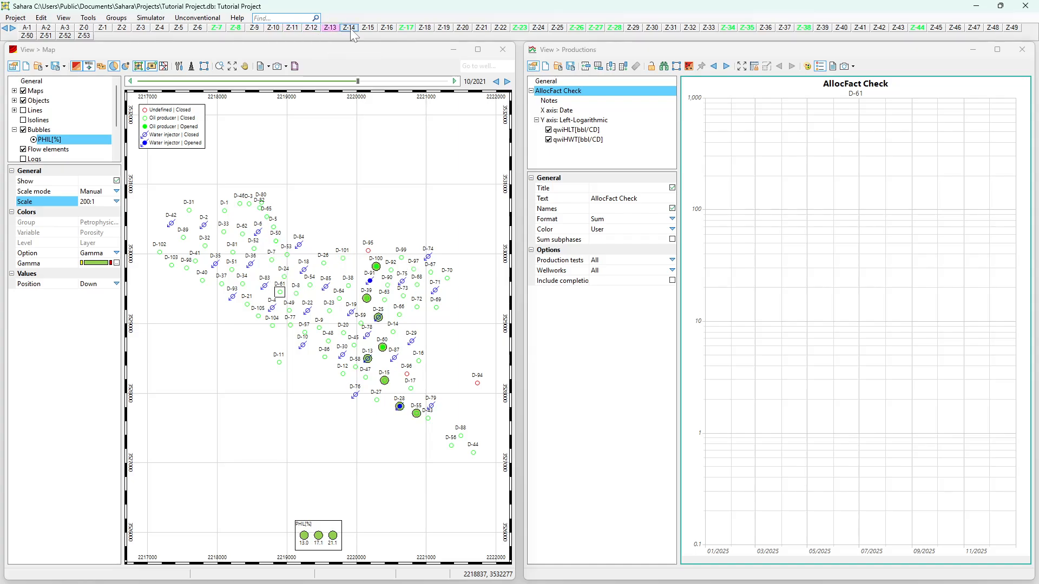
click(349, 28)
click(371, 28)
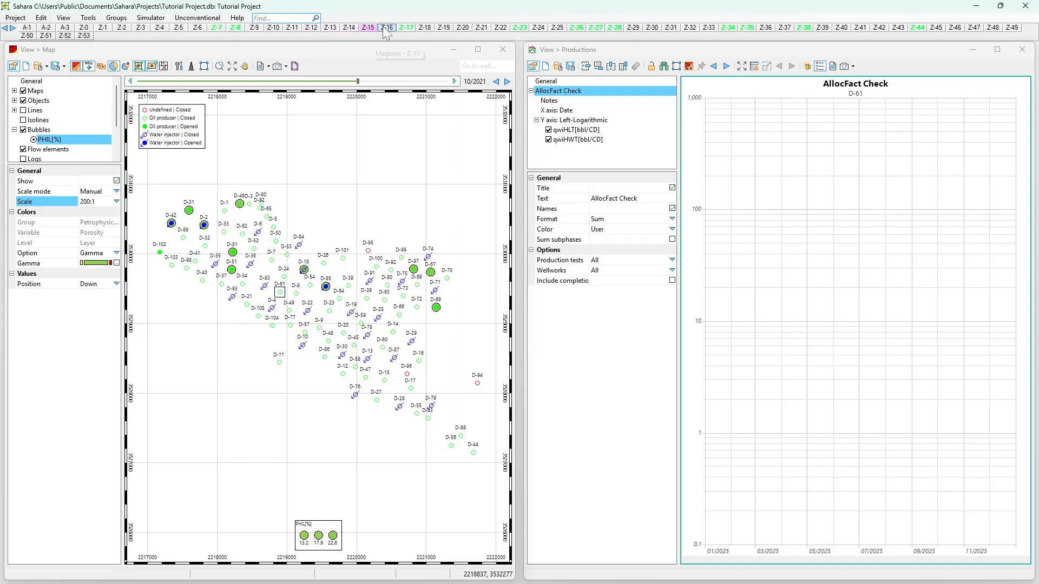
Step: Review the PHIL porosity bubbles on the map layer by layer from Z-16 through Z-23
click(387, 28)
click(404, 28)
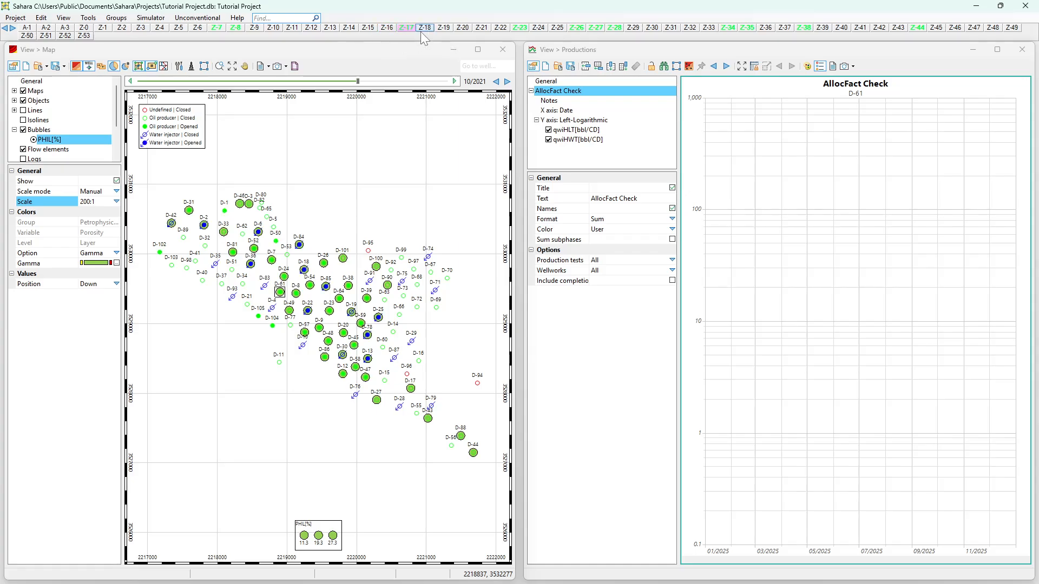
click(427, 28)
click(444, 28)
click(460, 28)
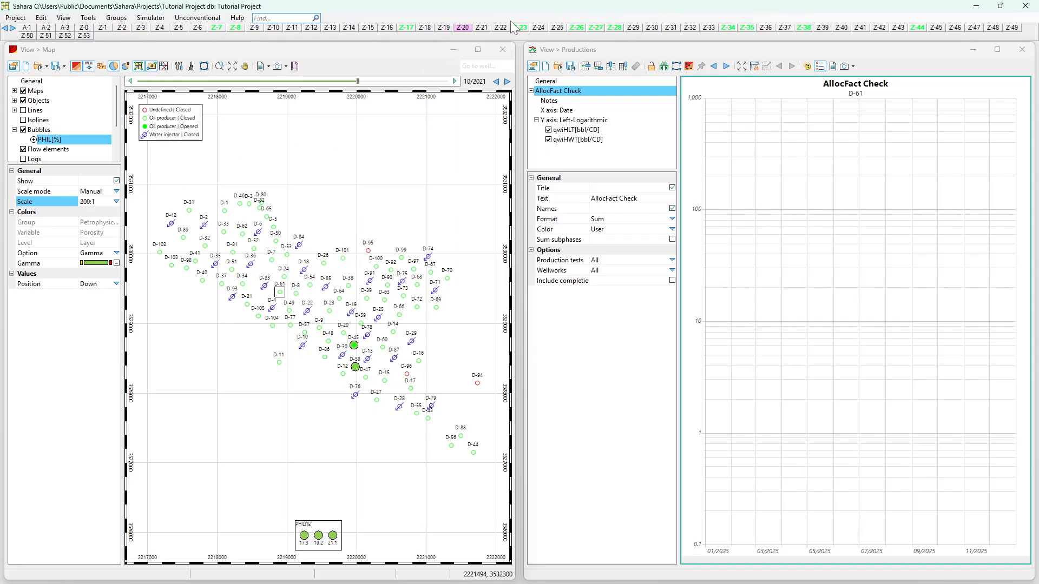
click(488, 29)
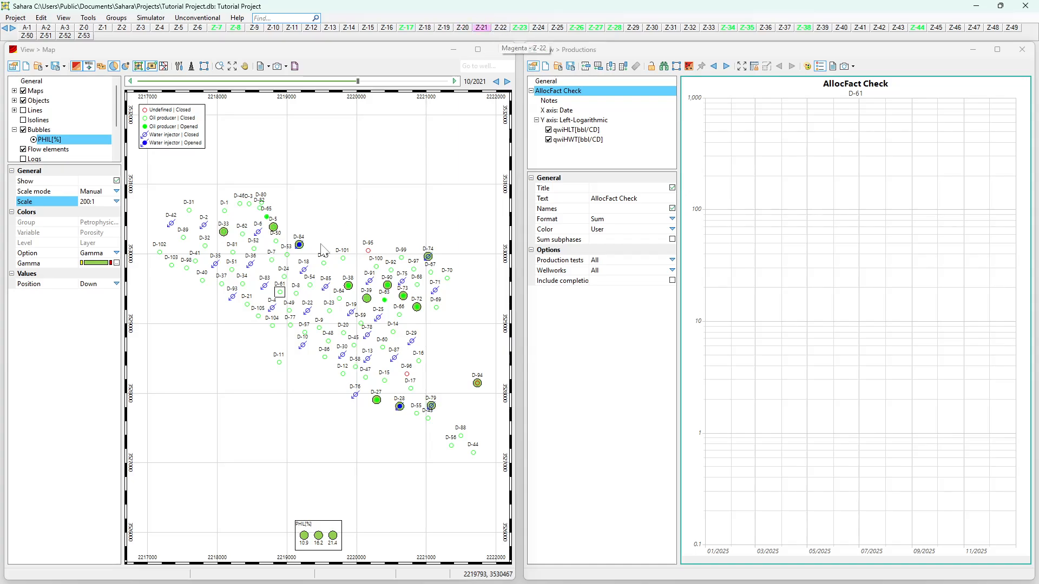
scroll(285, 272, up, 1)
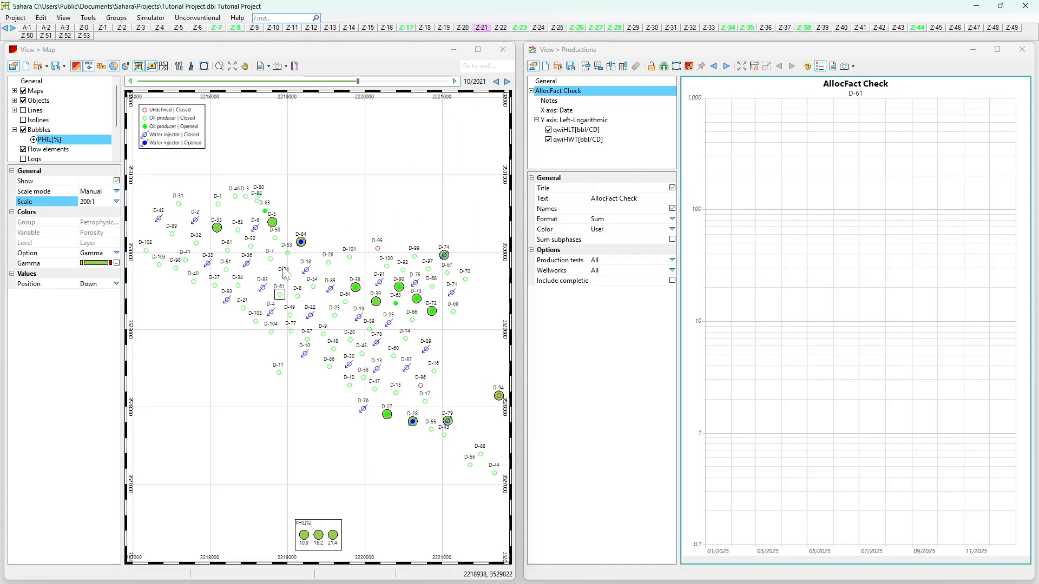
click(502, 29)
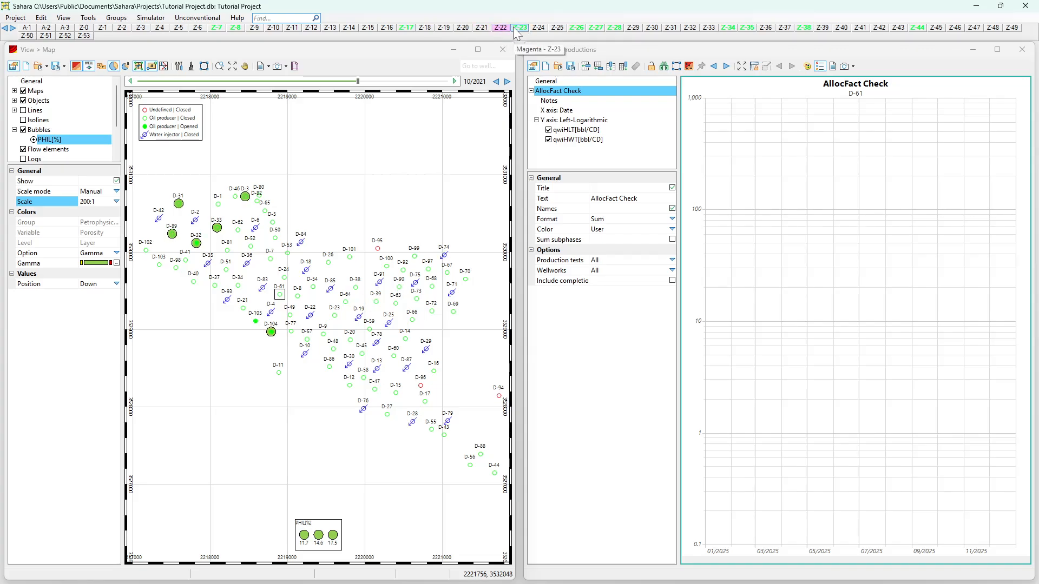
click(516, 30)
Step: Display layer Z-25 on the map and inspect the PHIL bubble of well D-20 up close
click(558, 30)
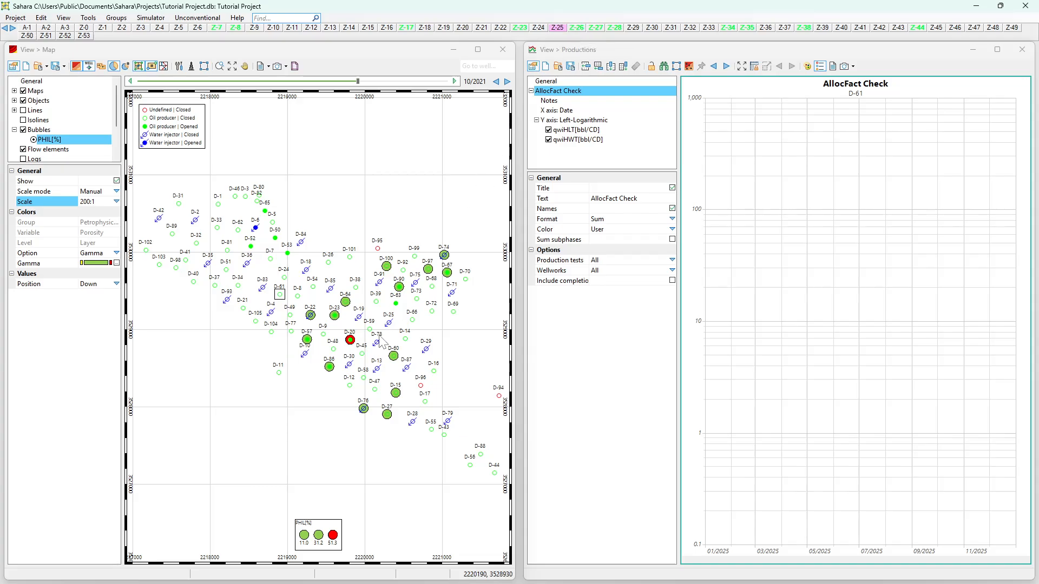
scroll(362, 356, up, 1)
drag(359, 351, 348, 323)
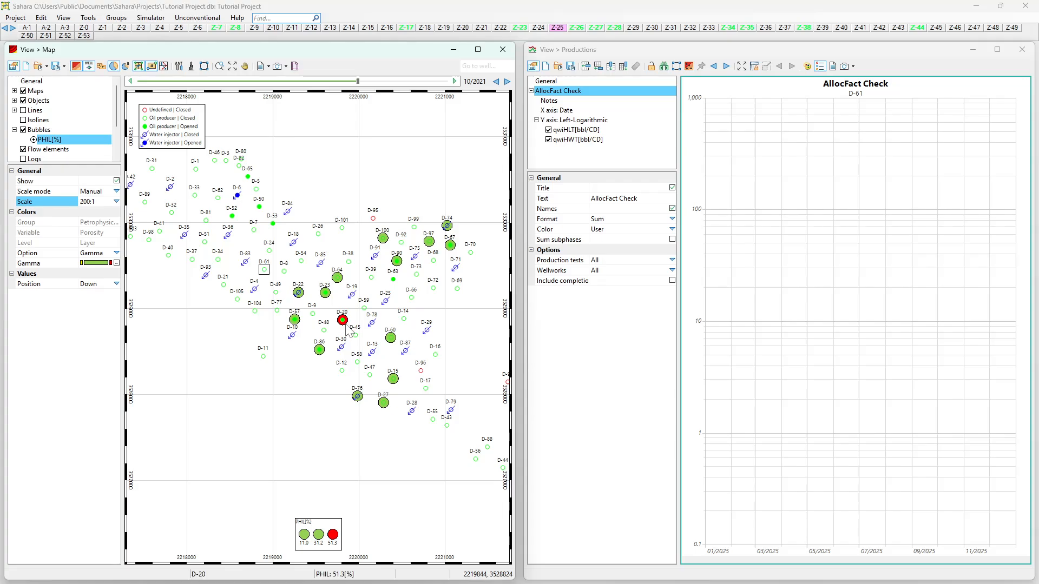
scroll(342, 323, up, 1)
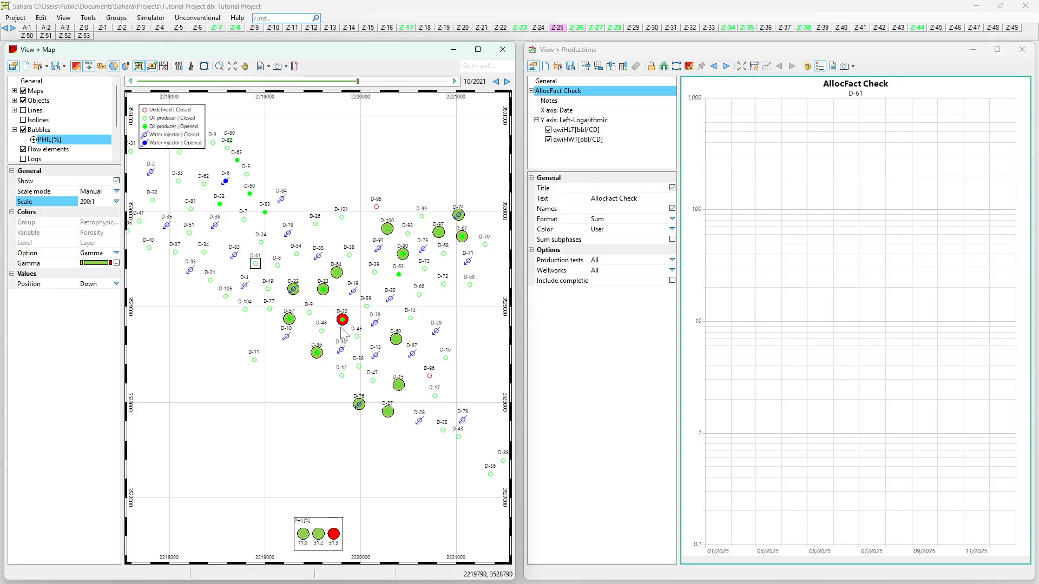
Step: Review the PHIL porosity bubbles on the map for the layers from Z-26 through Z-35
click(578, 28)
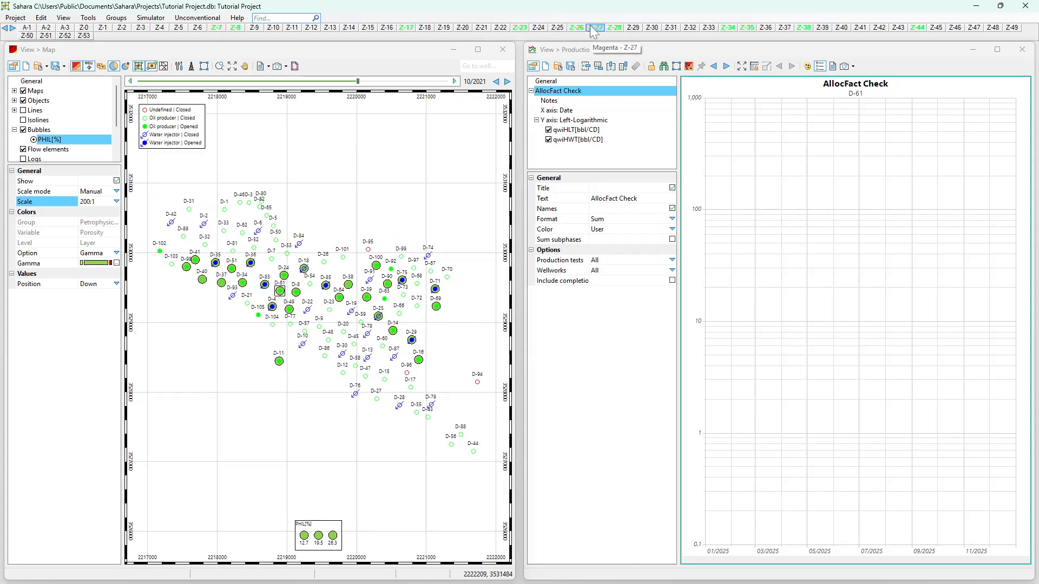
click(617, 30)
click(633, 28)
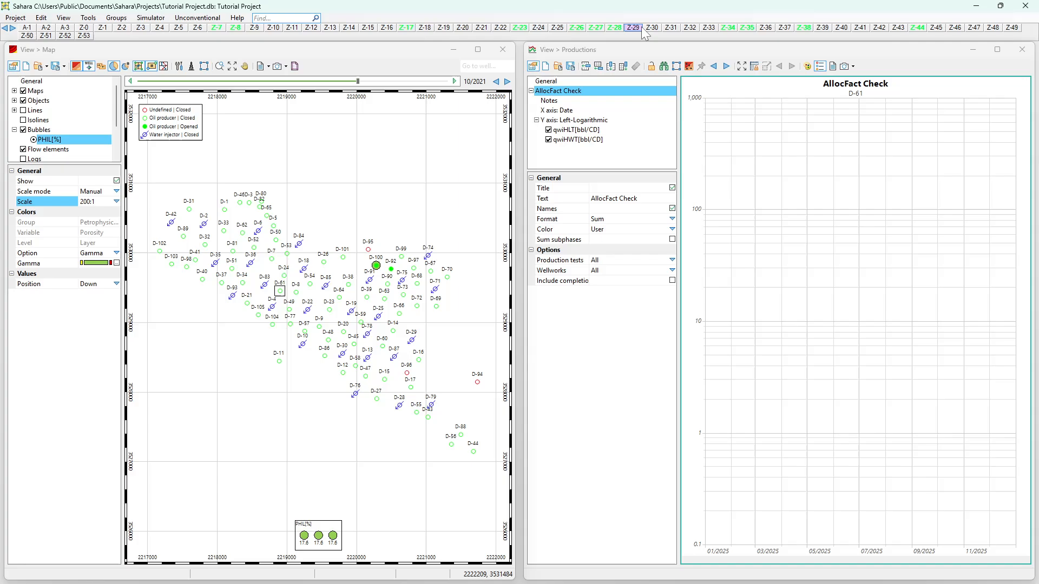
click(652, 28)
click(671, 28)
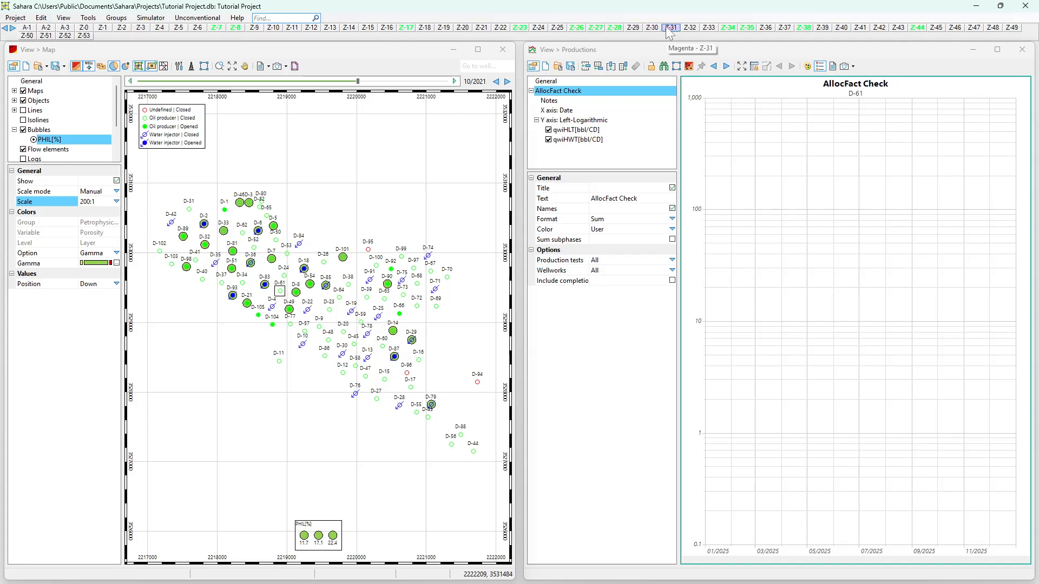
click(690, 28)
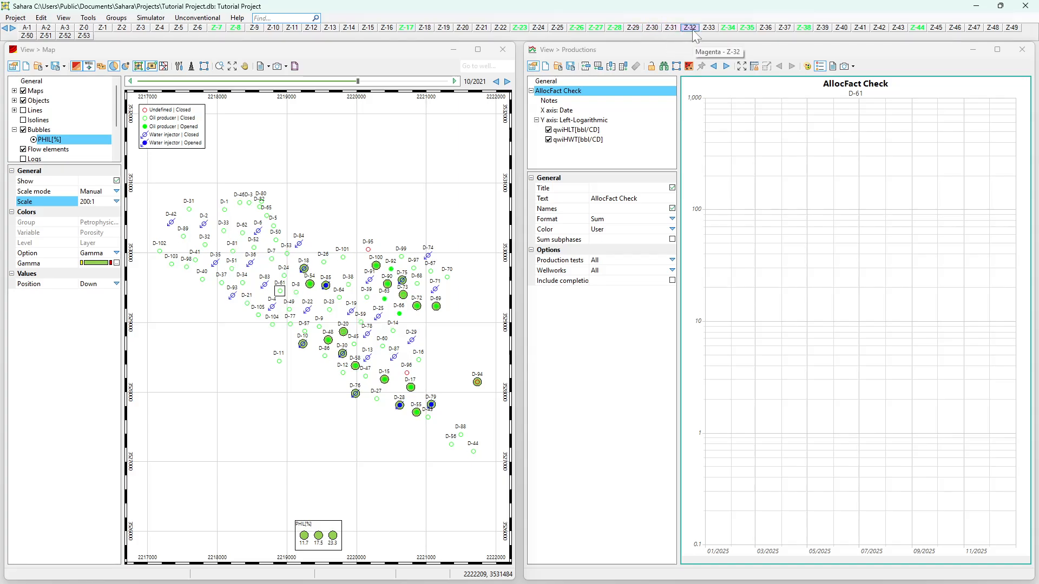
click(712, 29)
click(728, 28)
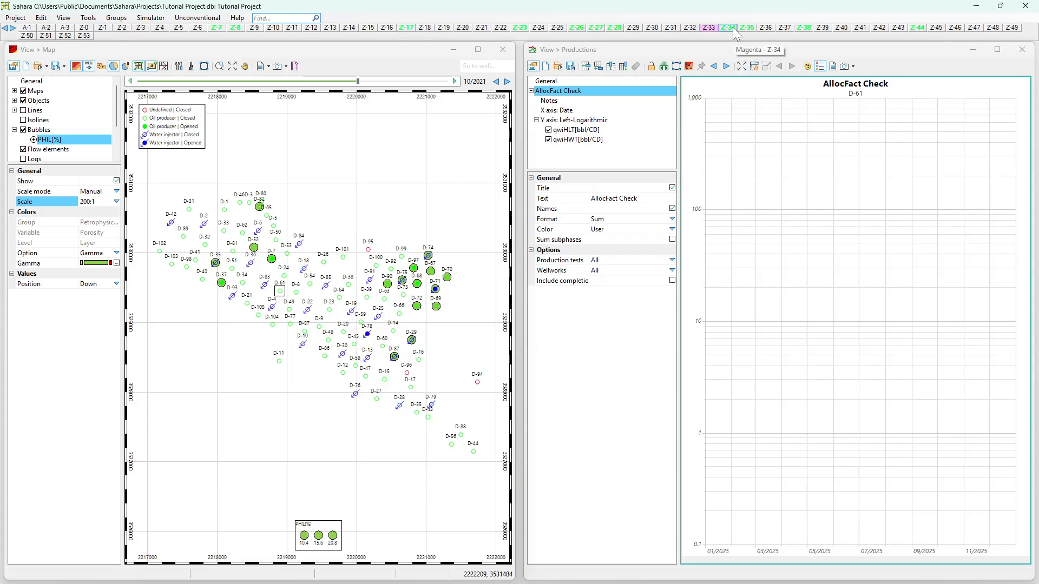
click(746, 28)
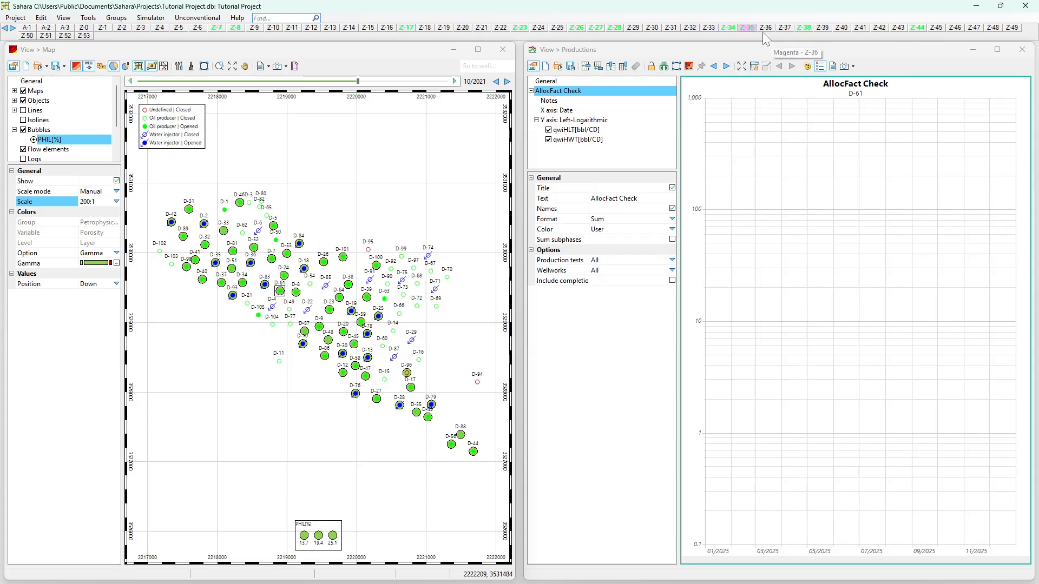
Step: Review the PHIL porosity bubbles on the map layer by layer from Z-37 through Z-45
click(785, 28)
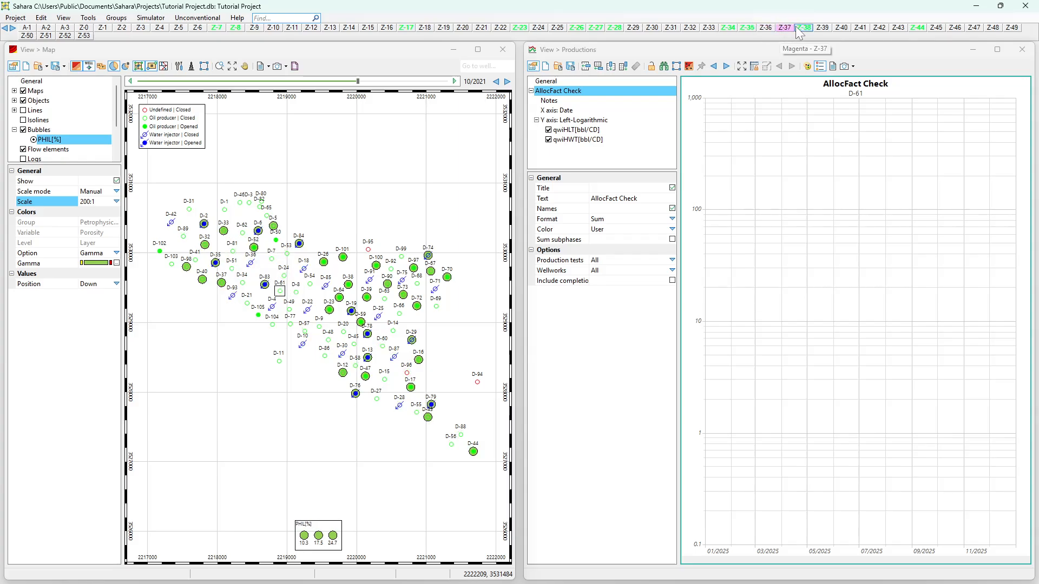
click(802, 28)
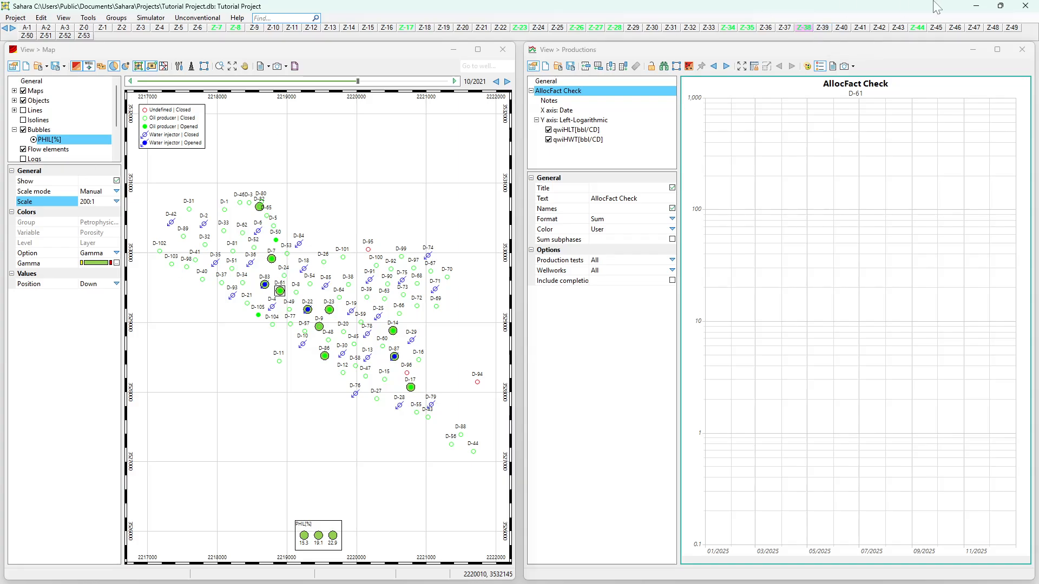
click(823, 28)
click(841, 27)
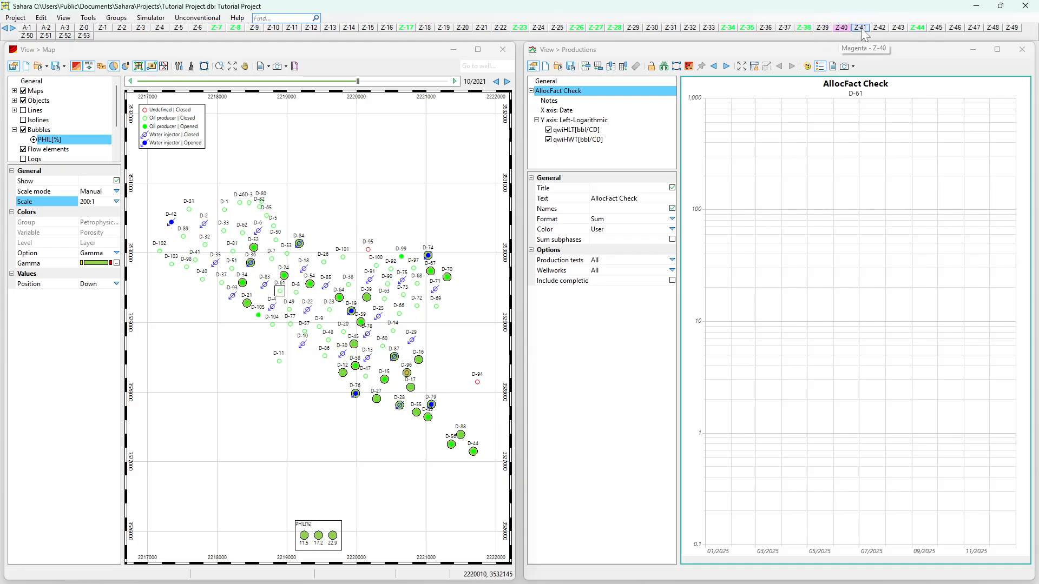
click(861, 28)
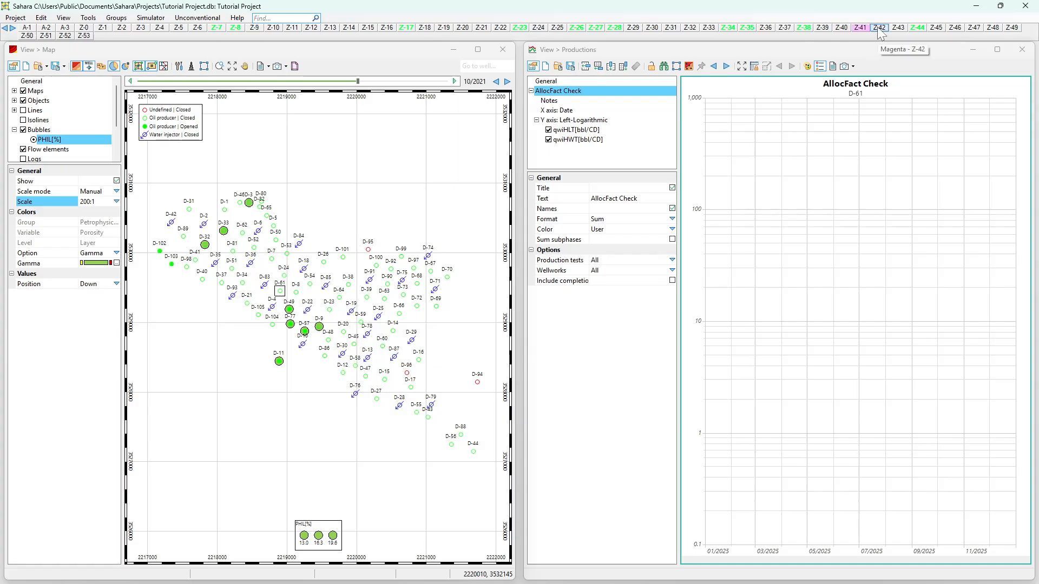
click(879, 28)
click(899, 28)
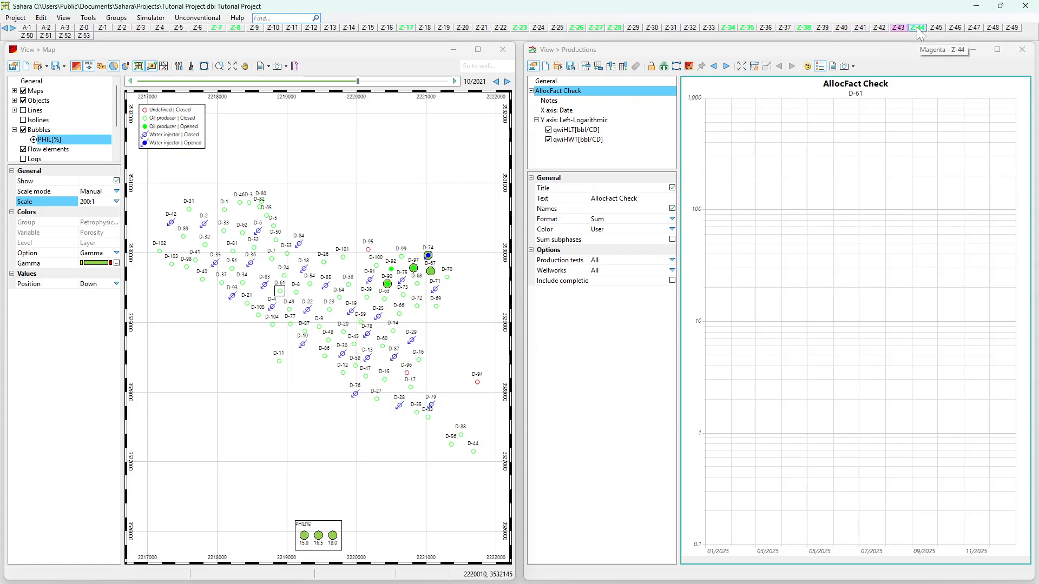
click(917, 27)
click(940, 31)
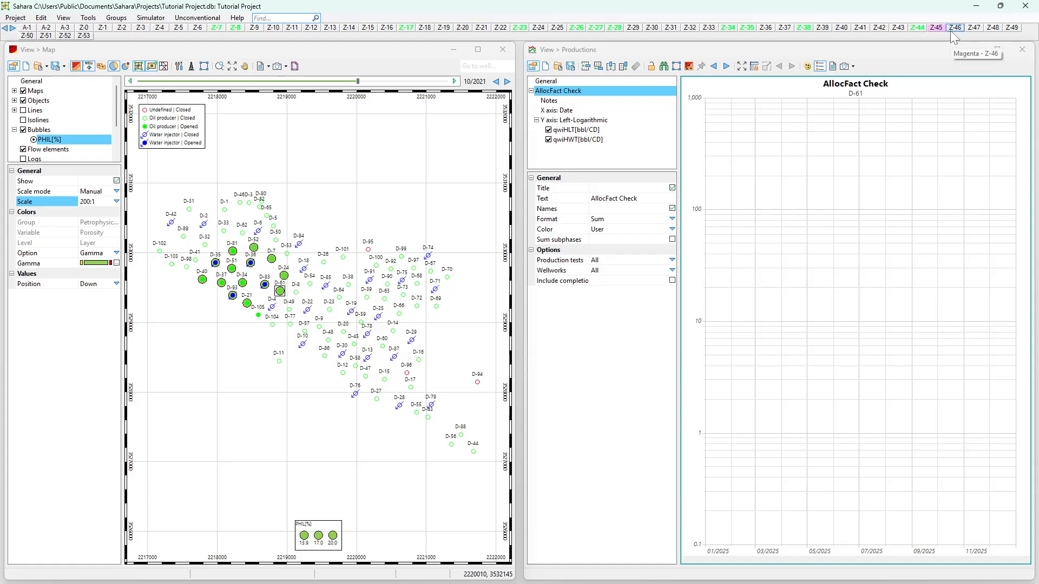
Step: Set the symbol type of the map's objects to Static
click(33, 101)
click(14, 101)
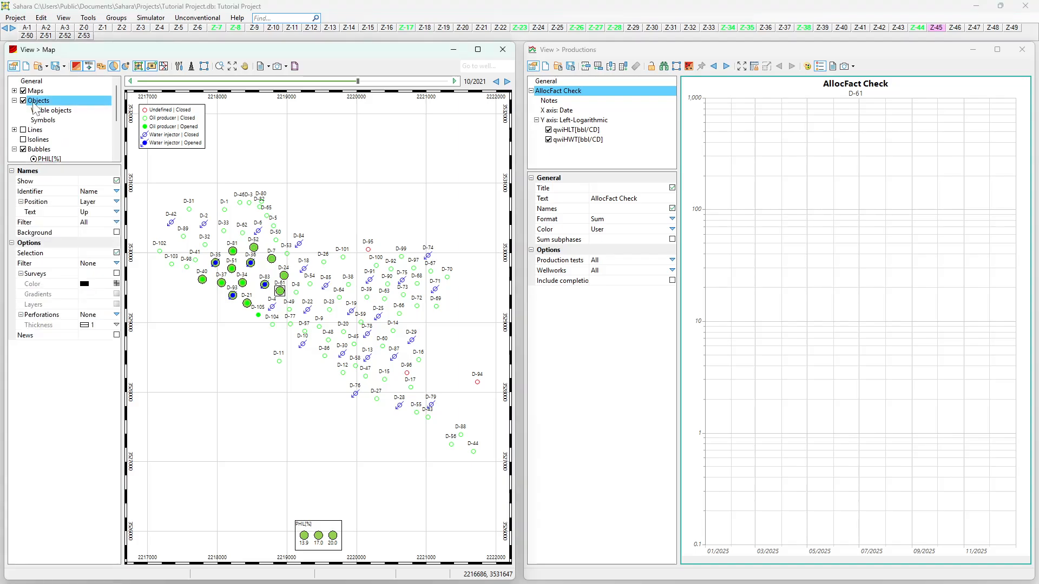
click(43, 121)
click(116, 182)
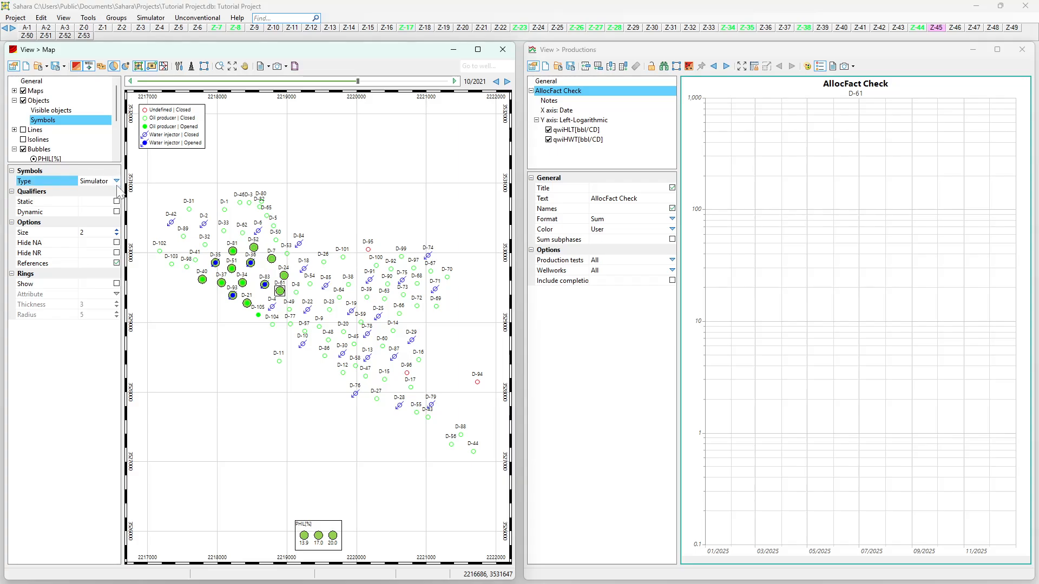
click(116, 182)
click(66, 201)
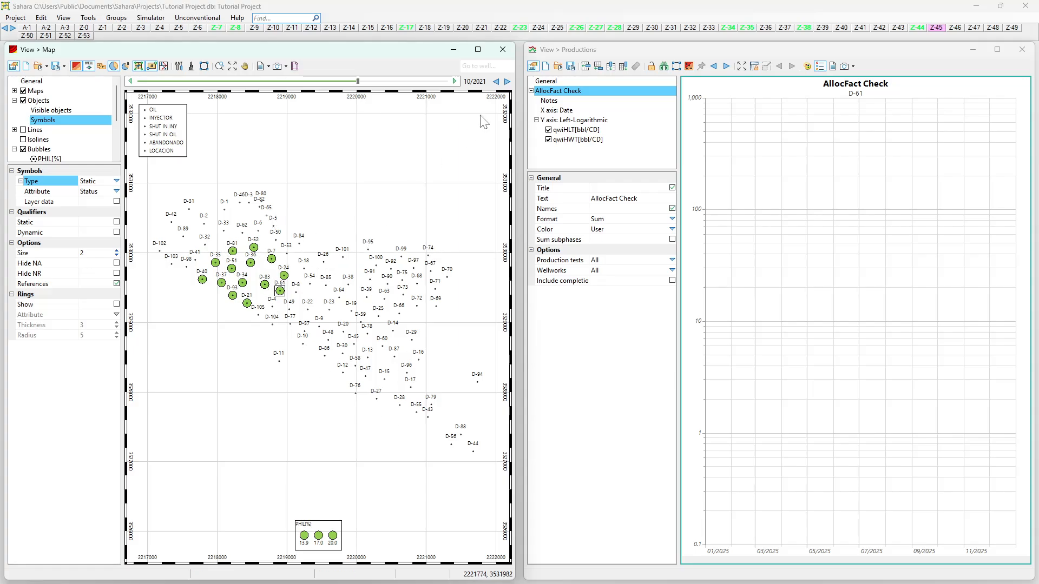
Step: Review the PHIL porosity bubbles on the map layer by layer from Z-46 through Z-53
click(955, 28)
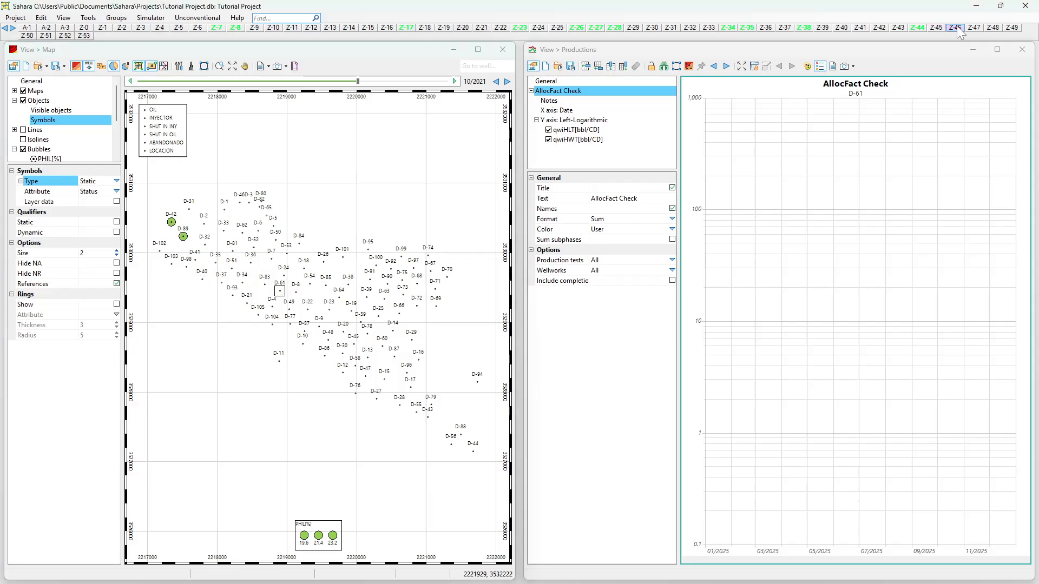
click(972, 29)
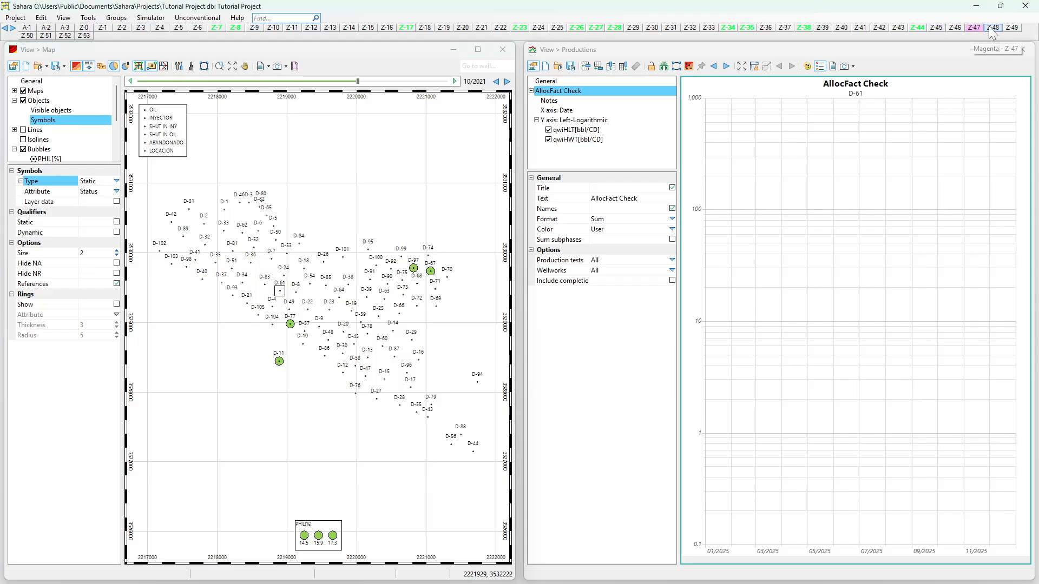
click(993, 28)
click(1012, 28)
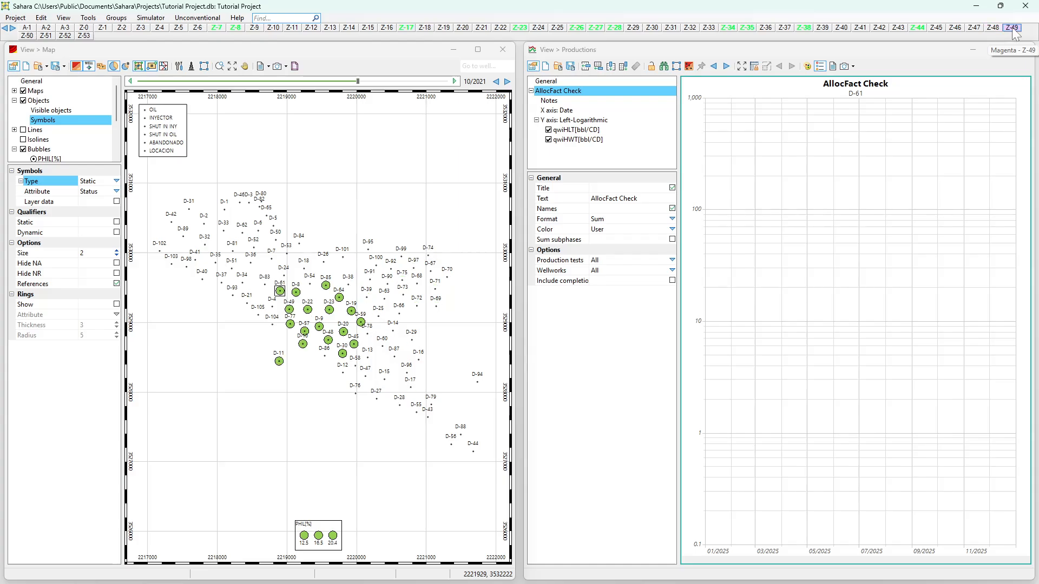
click(28, 36)
click(46, 36)
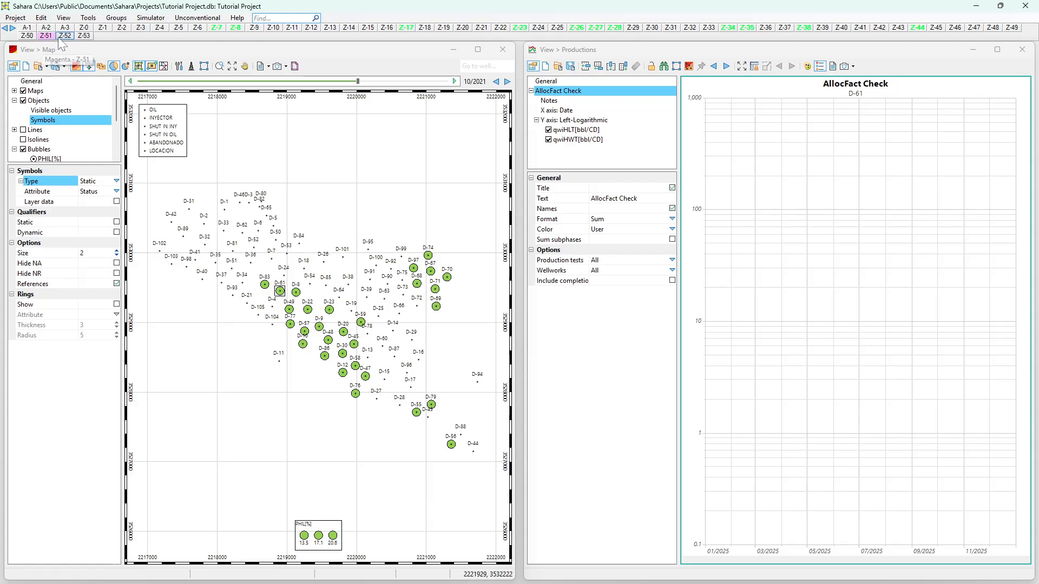
click(65, 36)
click(83, 36)
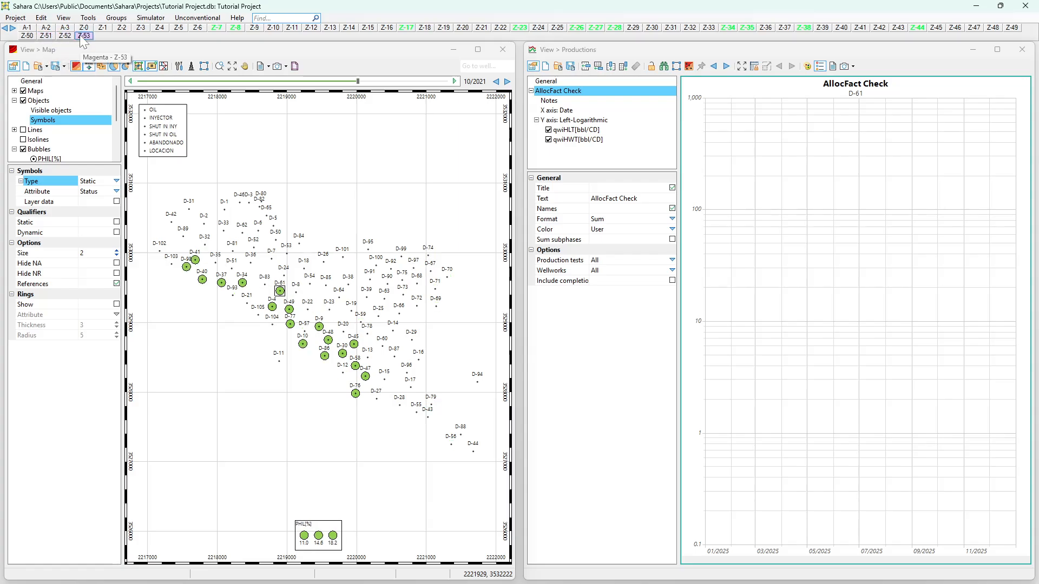
Step: Recheck the PHIL porosity bubbles on the map for layers Z-52, Z-51, Z-50 and Z-48
click(70, 38)
click(52, 36)
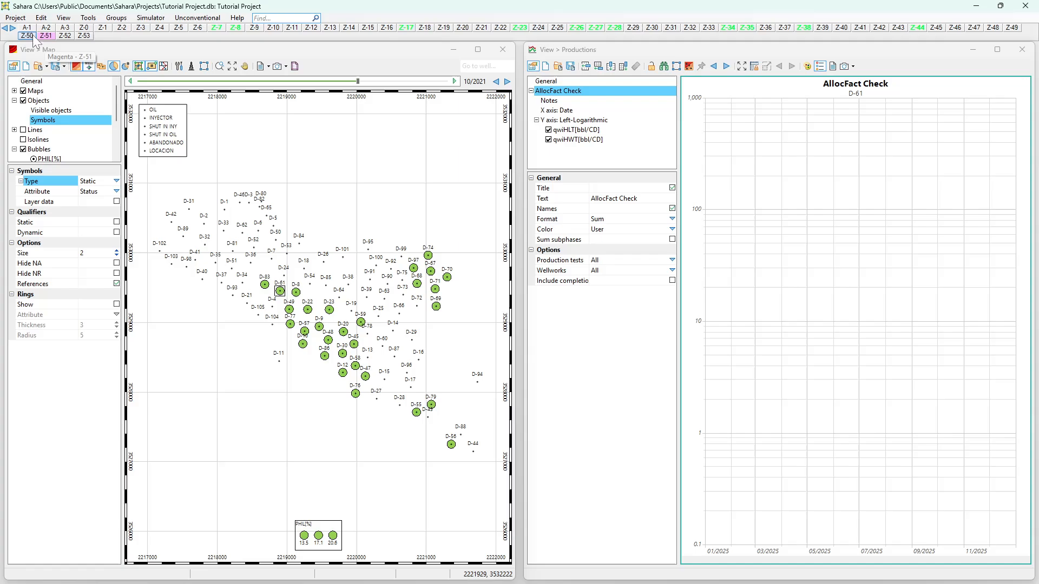
click(29, 36)
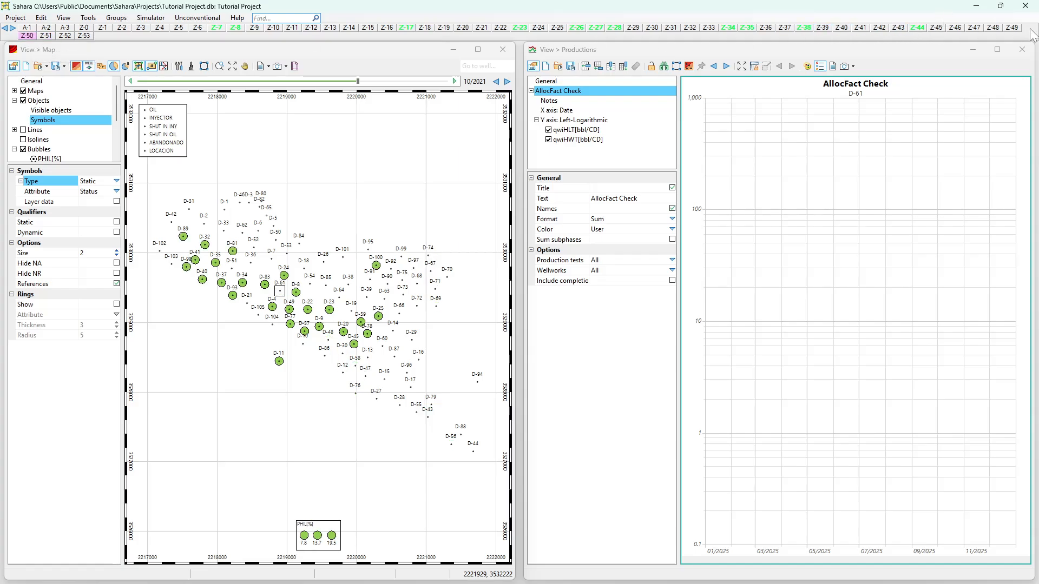
click(992, 28)
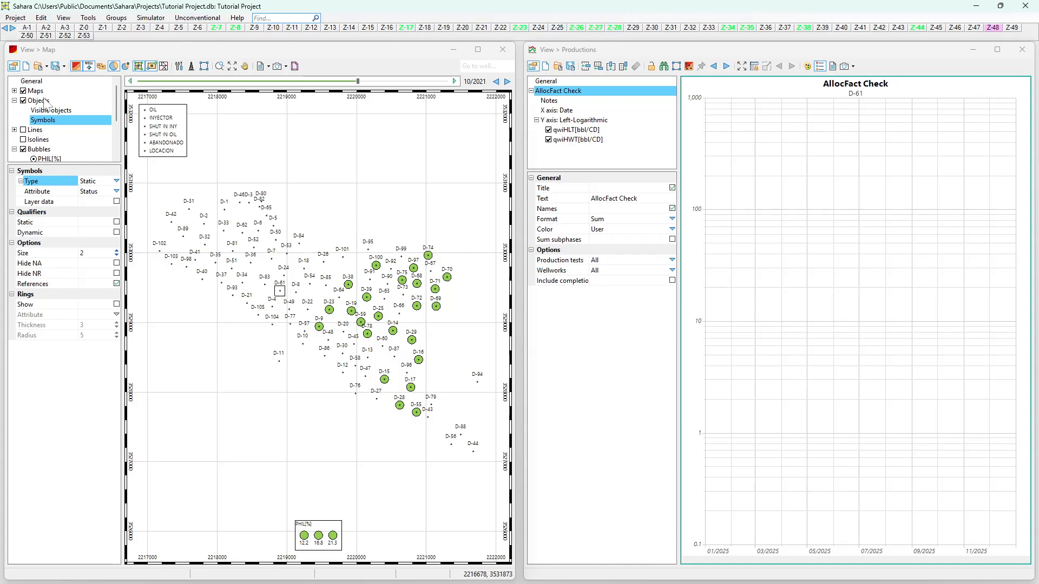
Step: Display layer Z-25 on the map and examine the PHIL bubble of well D-20 up close
click(558, 28)
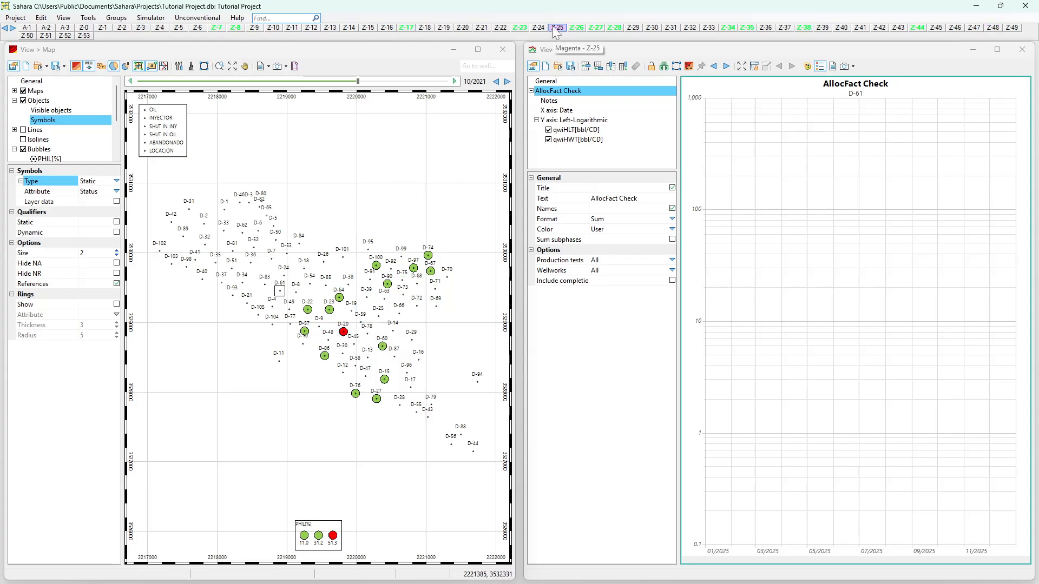
scroll(352, 350, up, 3)
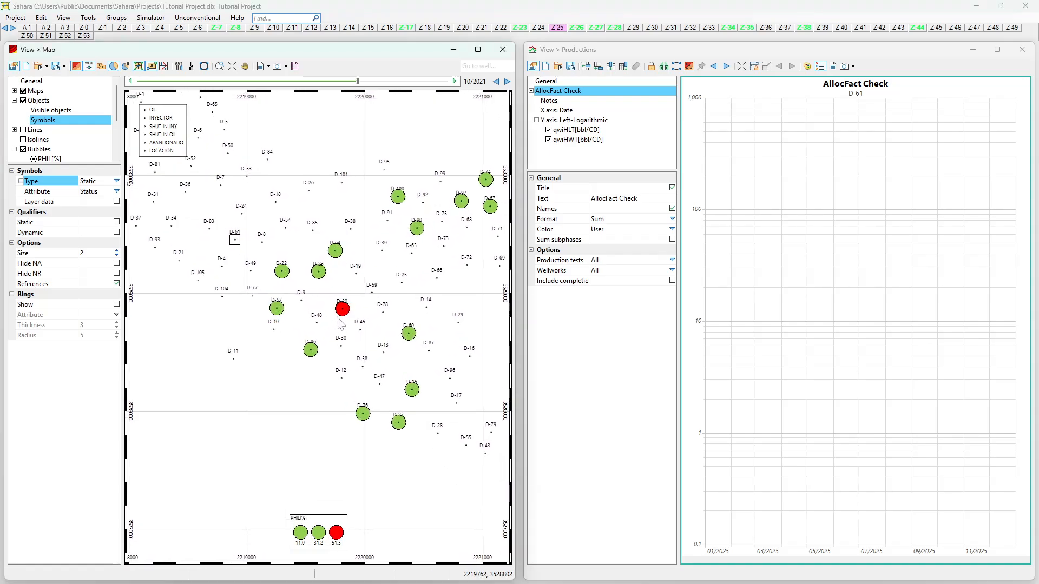
scroll(338, 320, up, 1)
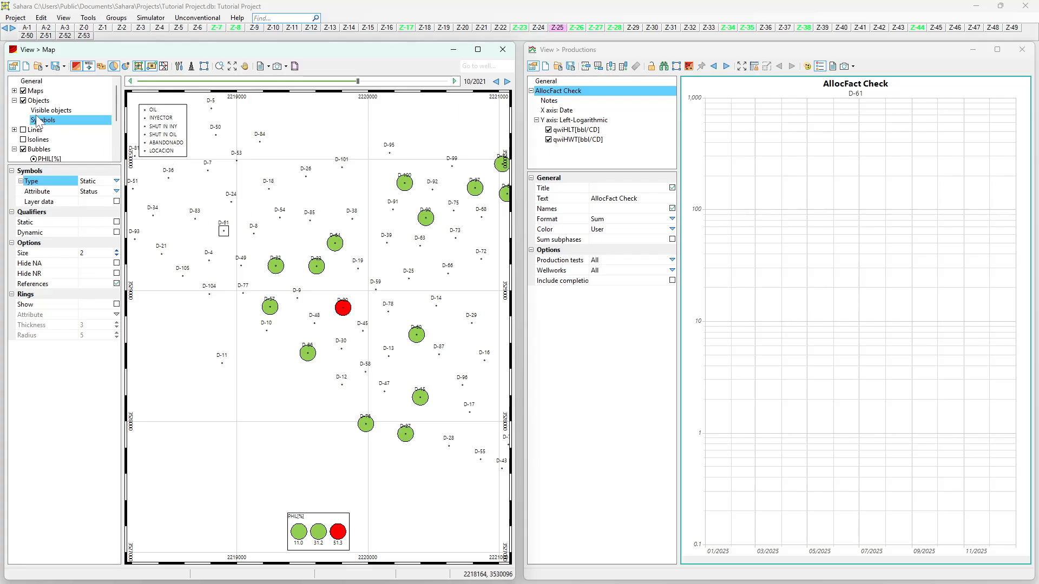
Step: Turn on the display of values for the bubbles on the map
click(37, 150)
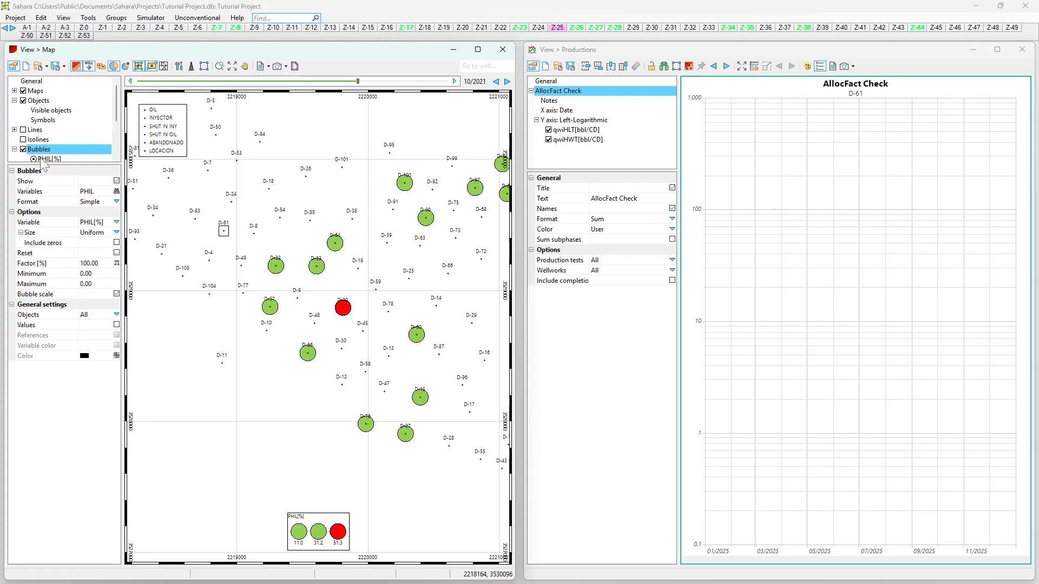
click(116, 325)
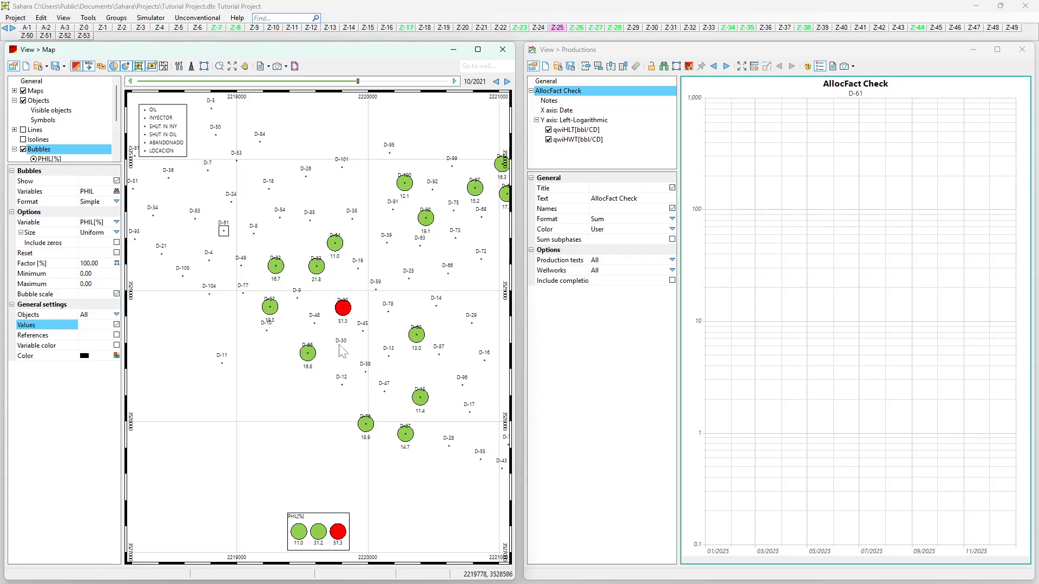
scroll(341, 352, up, 1)
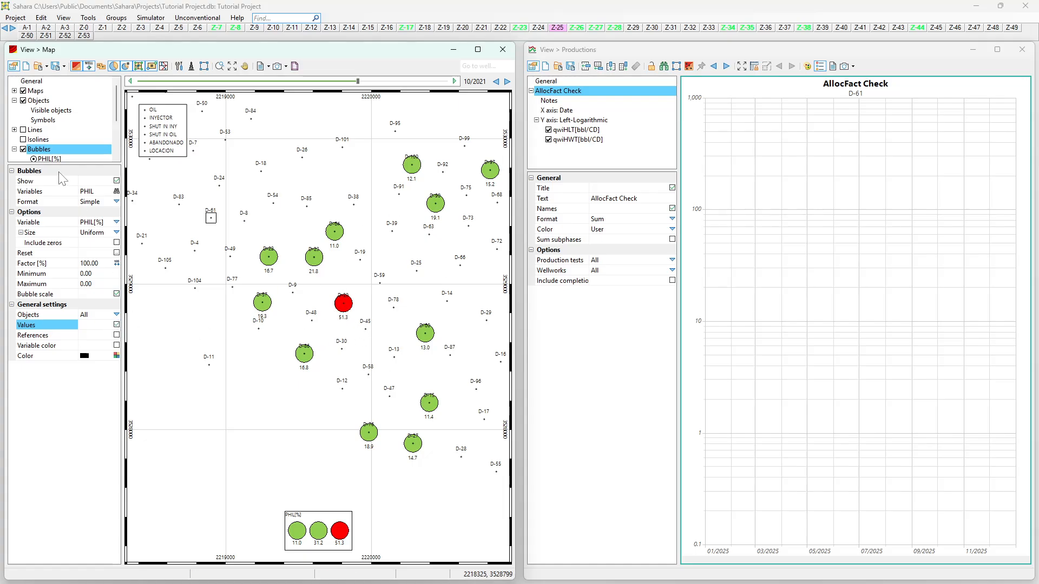
Step: Try the Right, Down, Up and Center positions for the PHIL bubble values
click(50, 160)
click(48, 159)
click(49, 141)
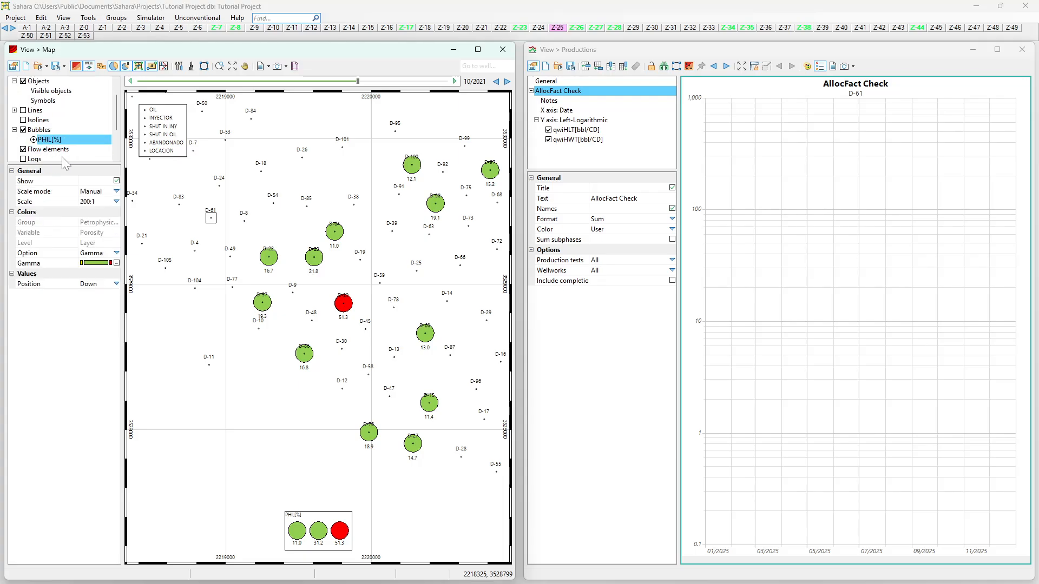
click(116, 284)
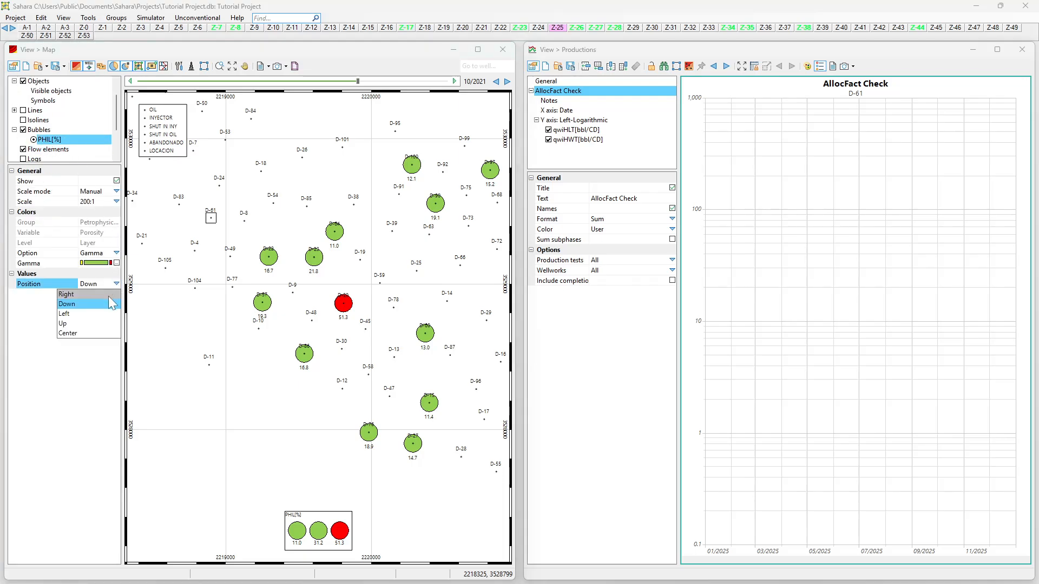
click(109, 297)
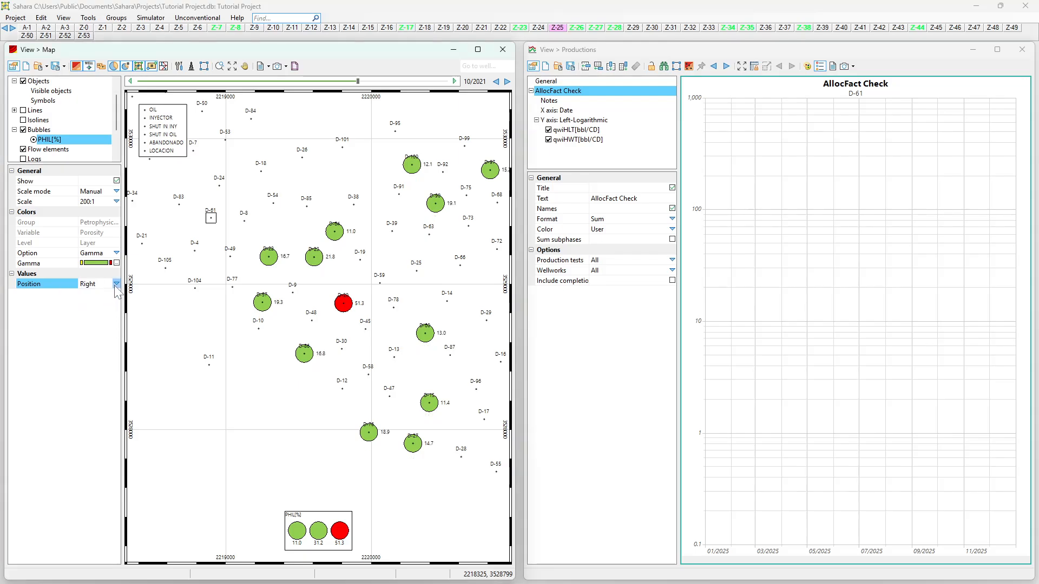
click(116, 283)
click(97, 304)
click(116, 283)
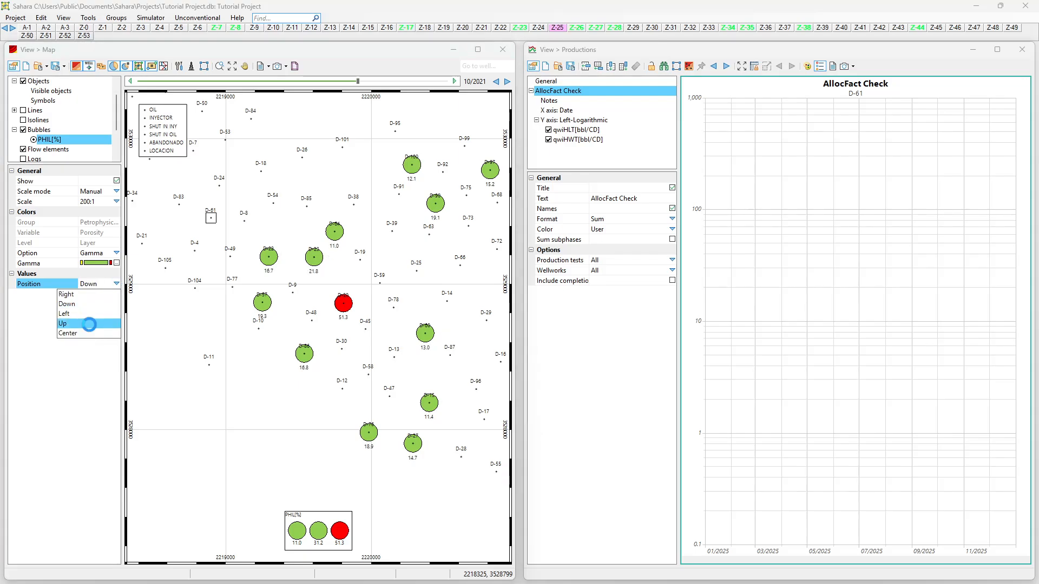
click(86, 323)
click(117, 283)
click(89, 332)
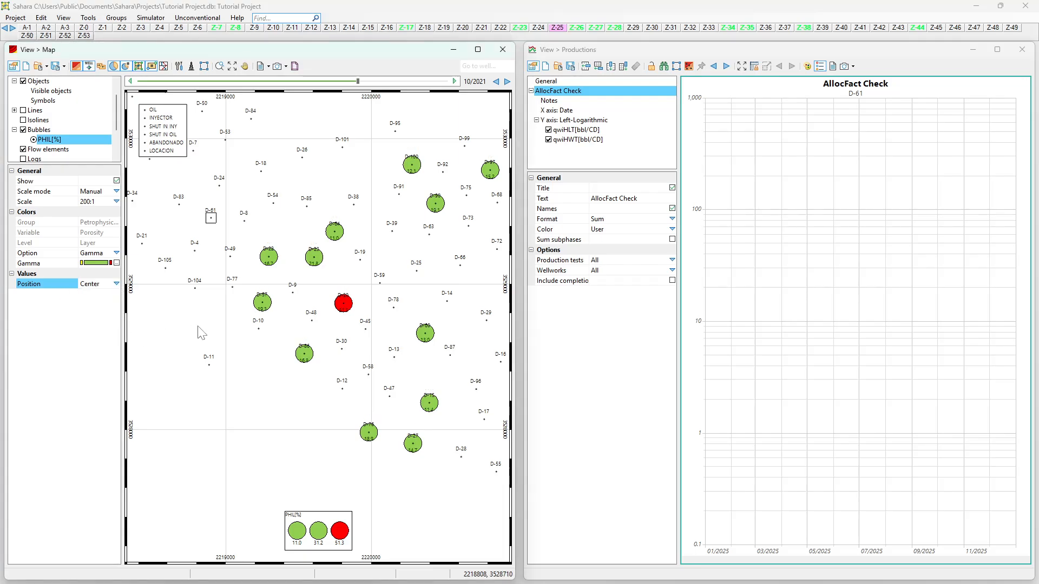
Step: Set the position of the PHIL bubble values to Down and view the whole well field on the map
click(116, 283)
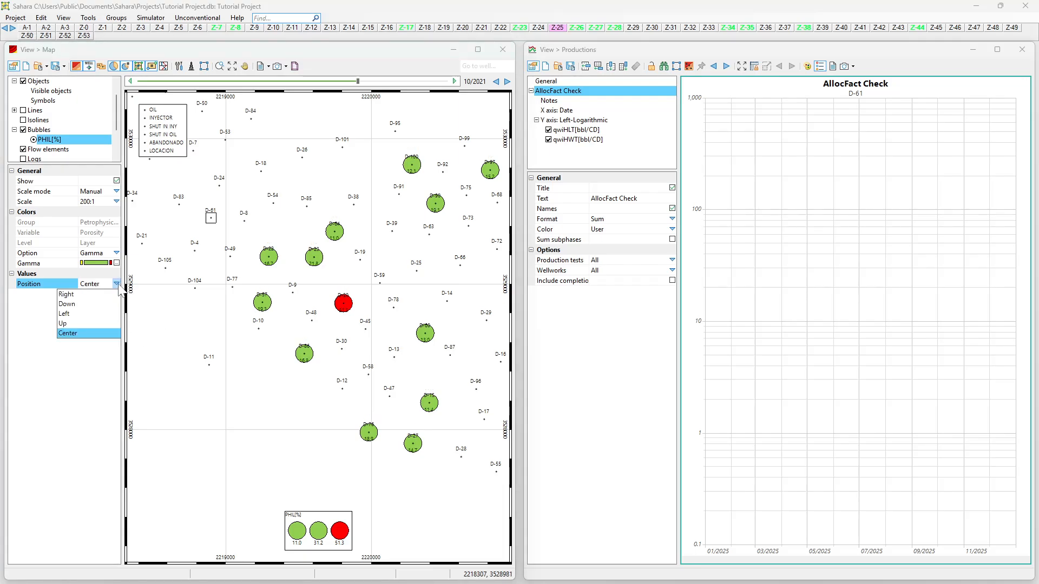
click(93, 303)
scroll(318, 301, down, 2)
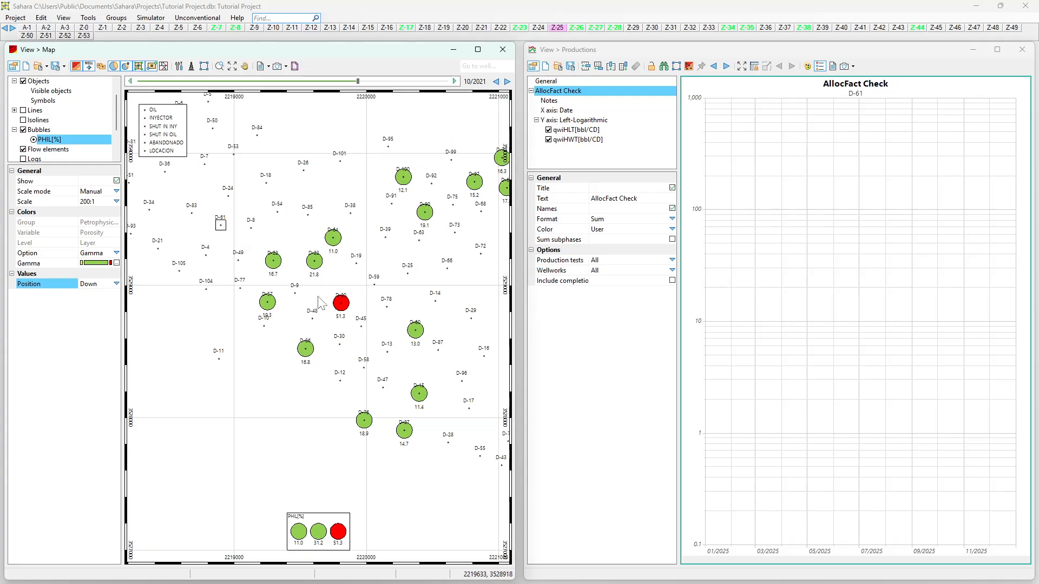
scroll(317, 301, down, 1)
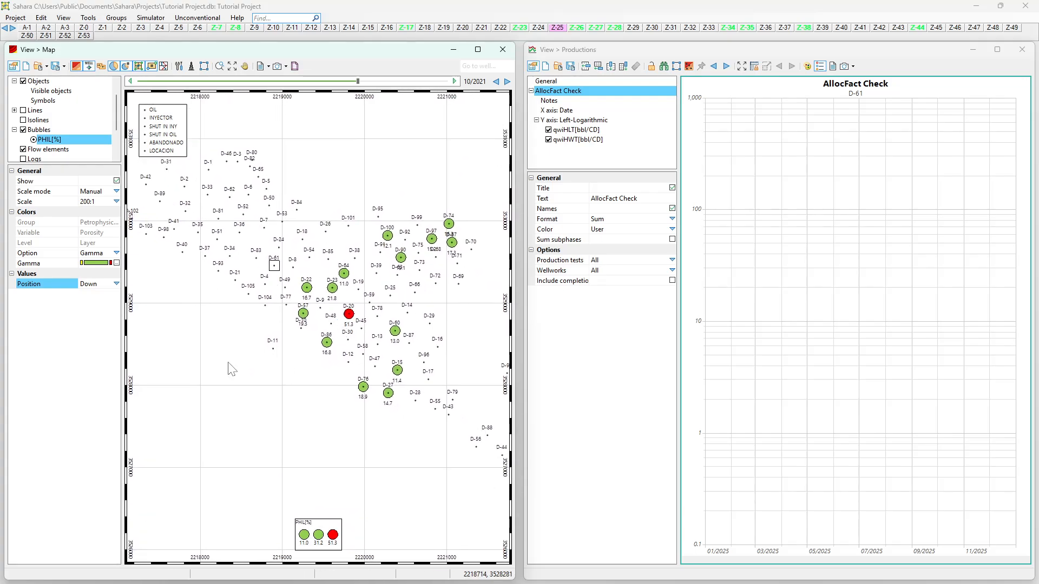
scroll(286, 314, down, 1)
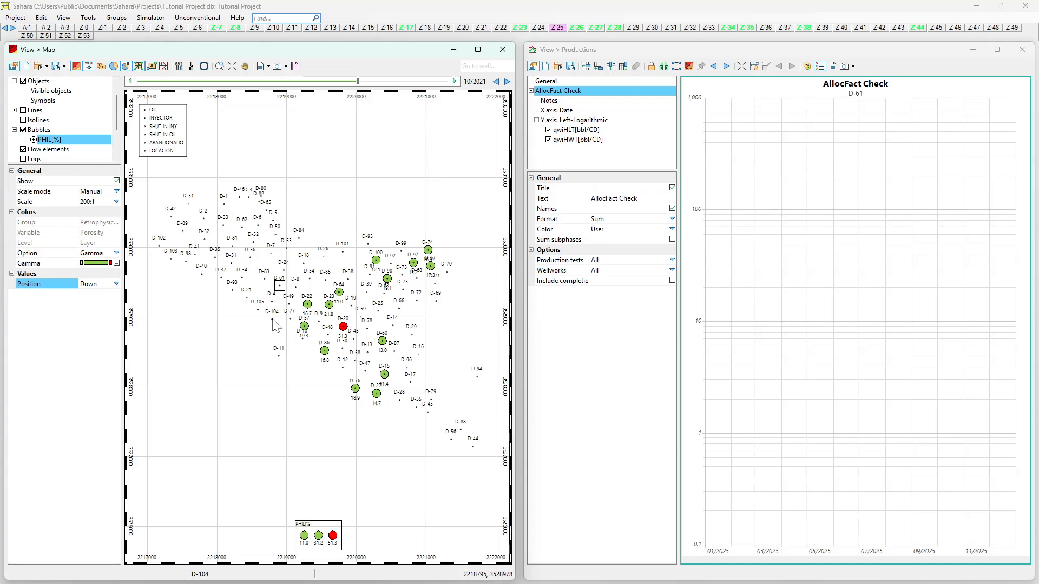
scroll(259, 285, down, 1)
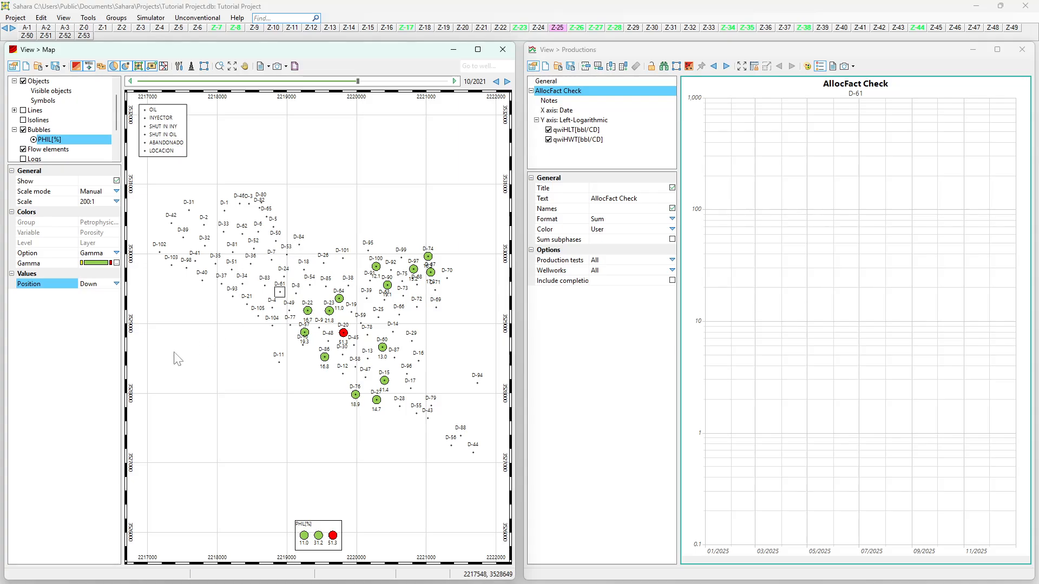